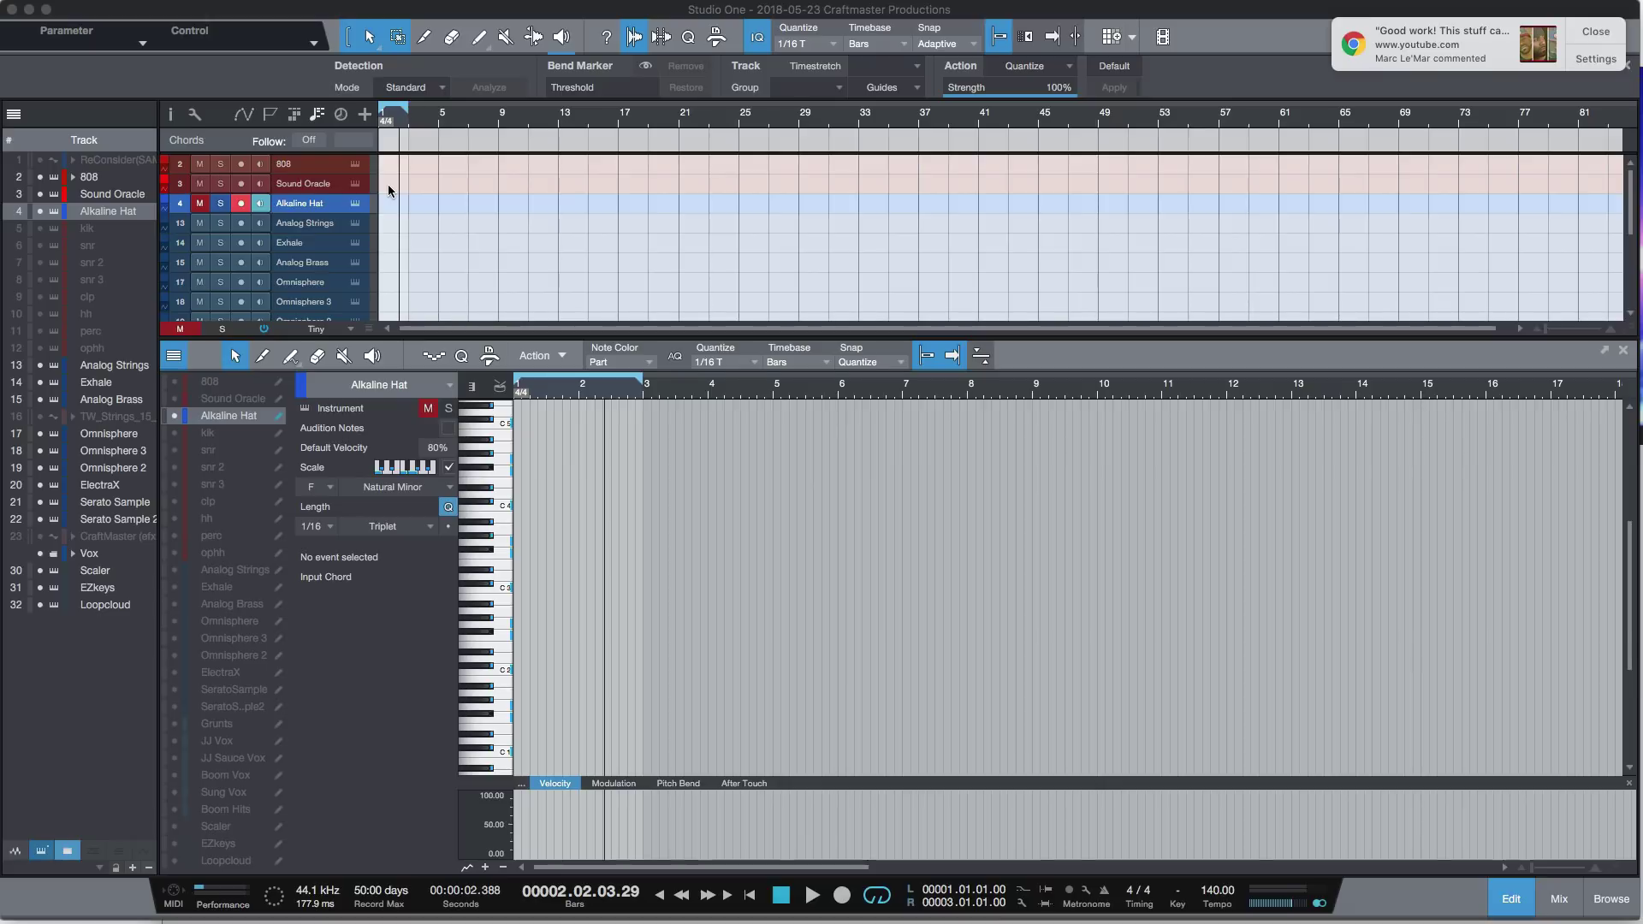
# Create a new pattern on the Sound Oracle track, add a test part, and show drum sound names.
pyautogui.click(386, 182)
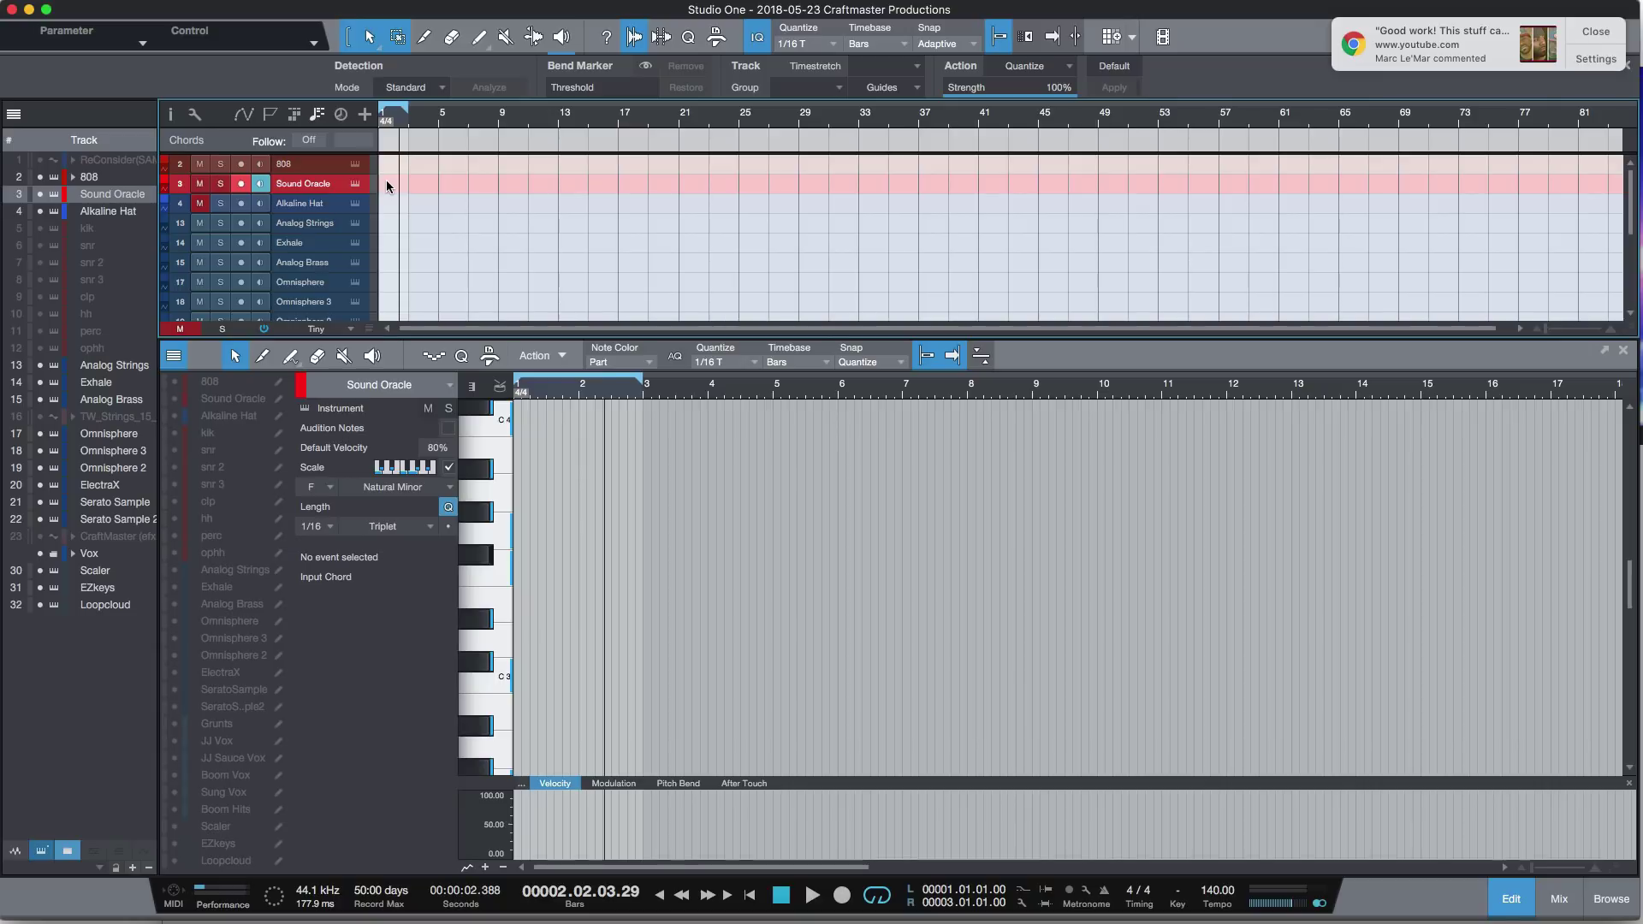
pyautogui.press('super+shift+p')
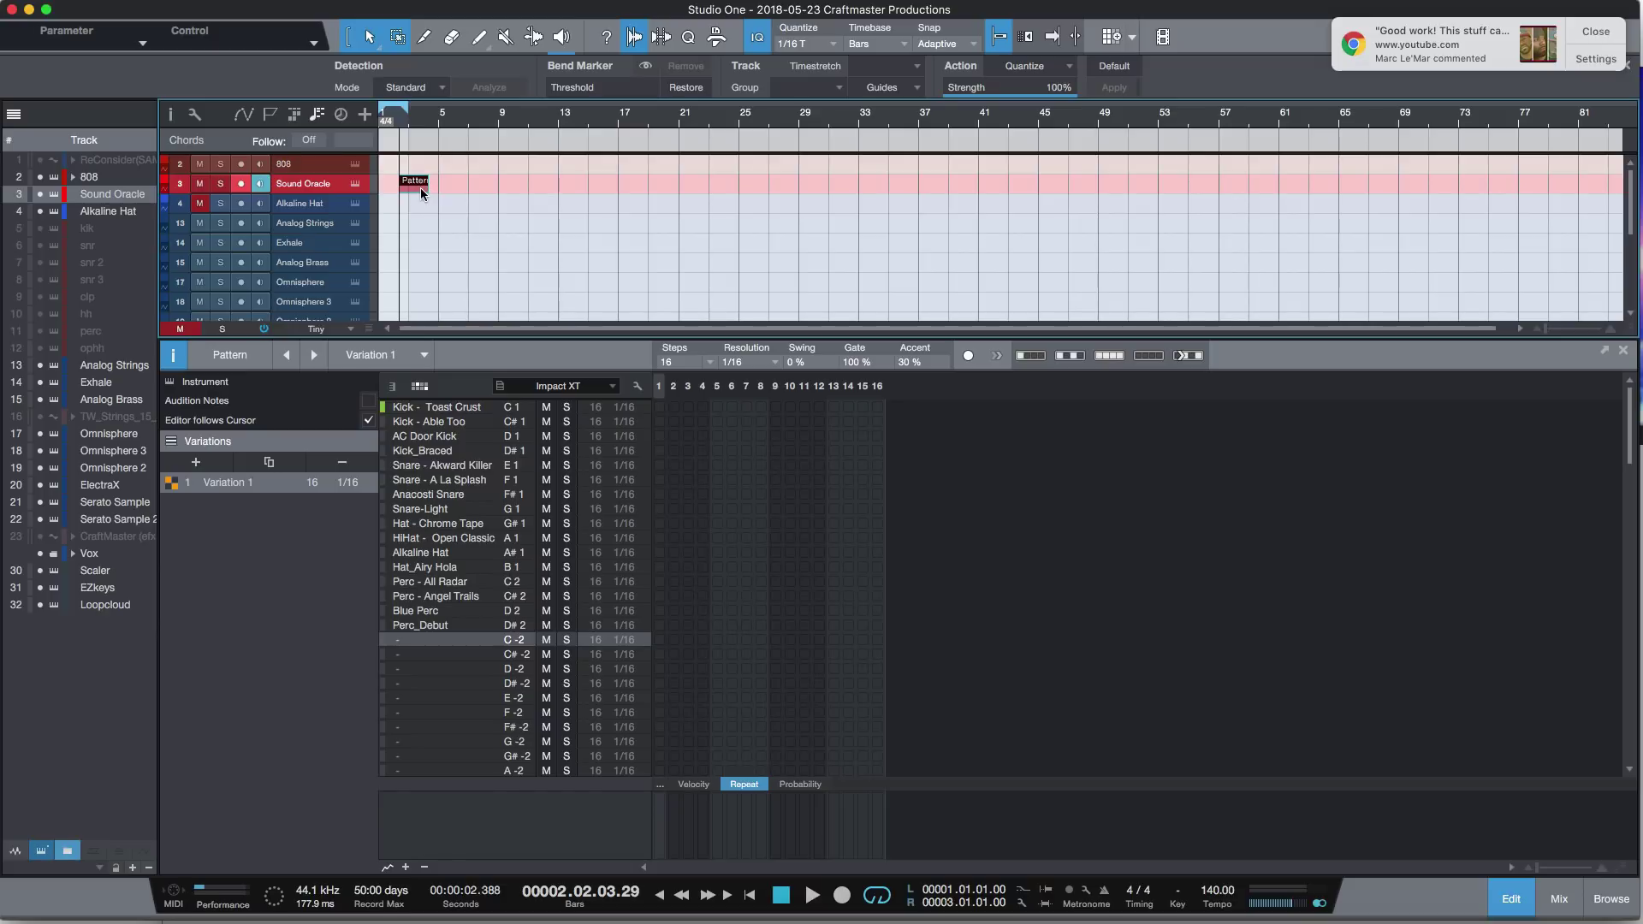
pyautogui.doubleClick(516, 184)
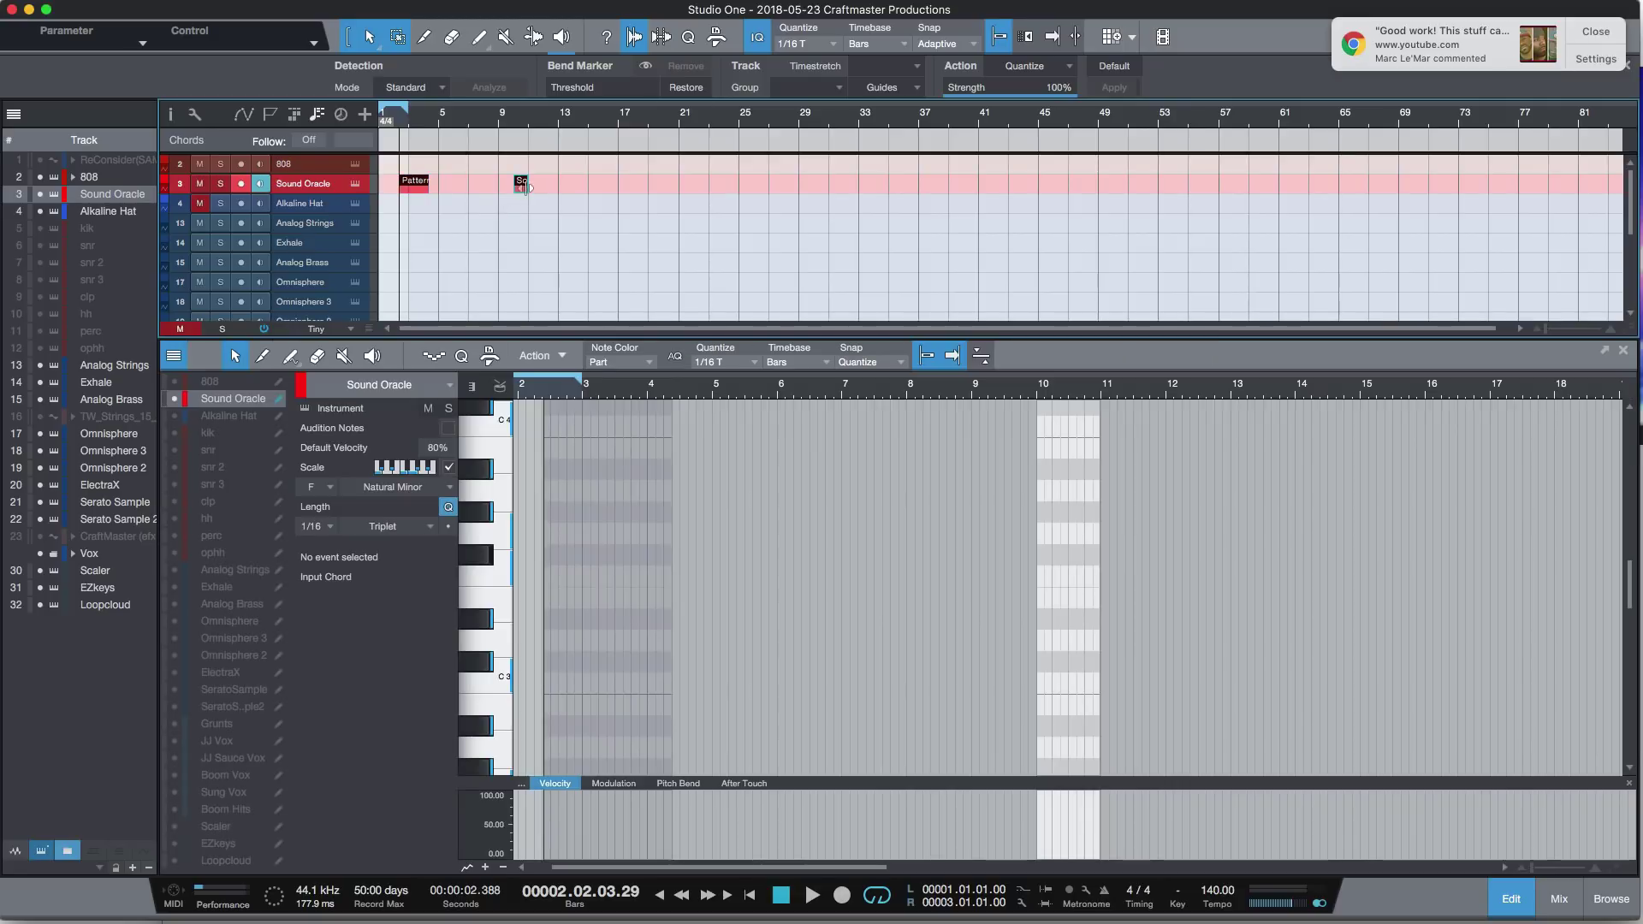
pyautogui.moveTo(524, 186)
pyautogui.mouseDown()
pyautogui.moveTo(558, 185)
pyautogui.moveTo(529, 183)
pyautogui.mouseUp()
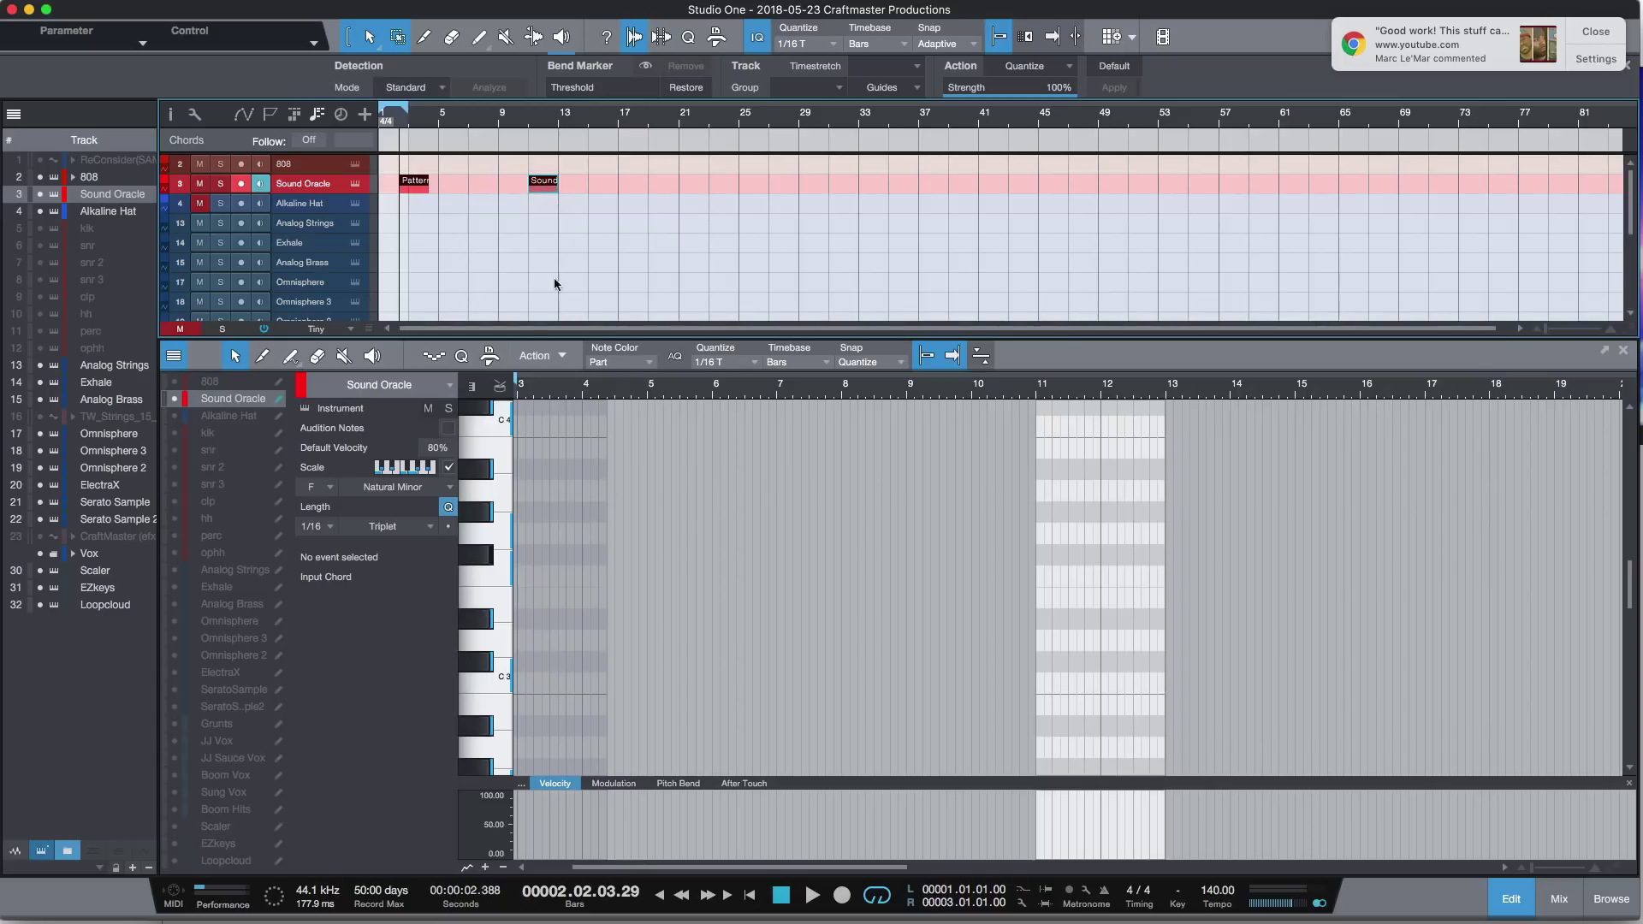
pyautogui.click(499, 387)
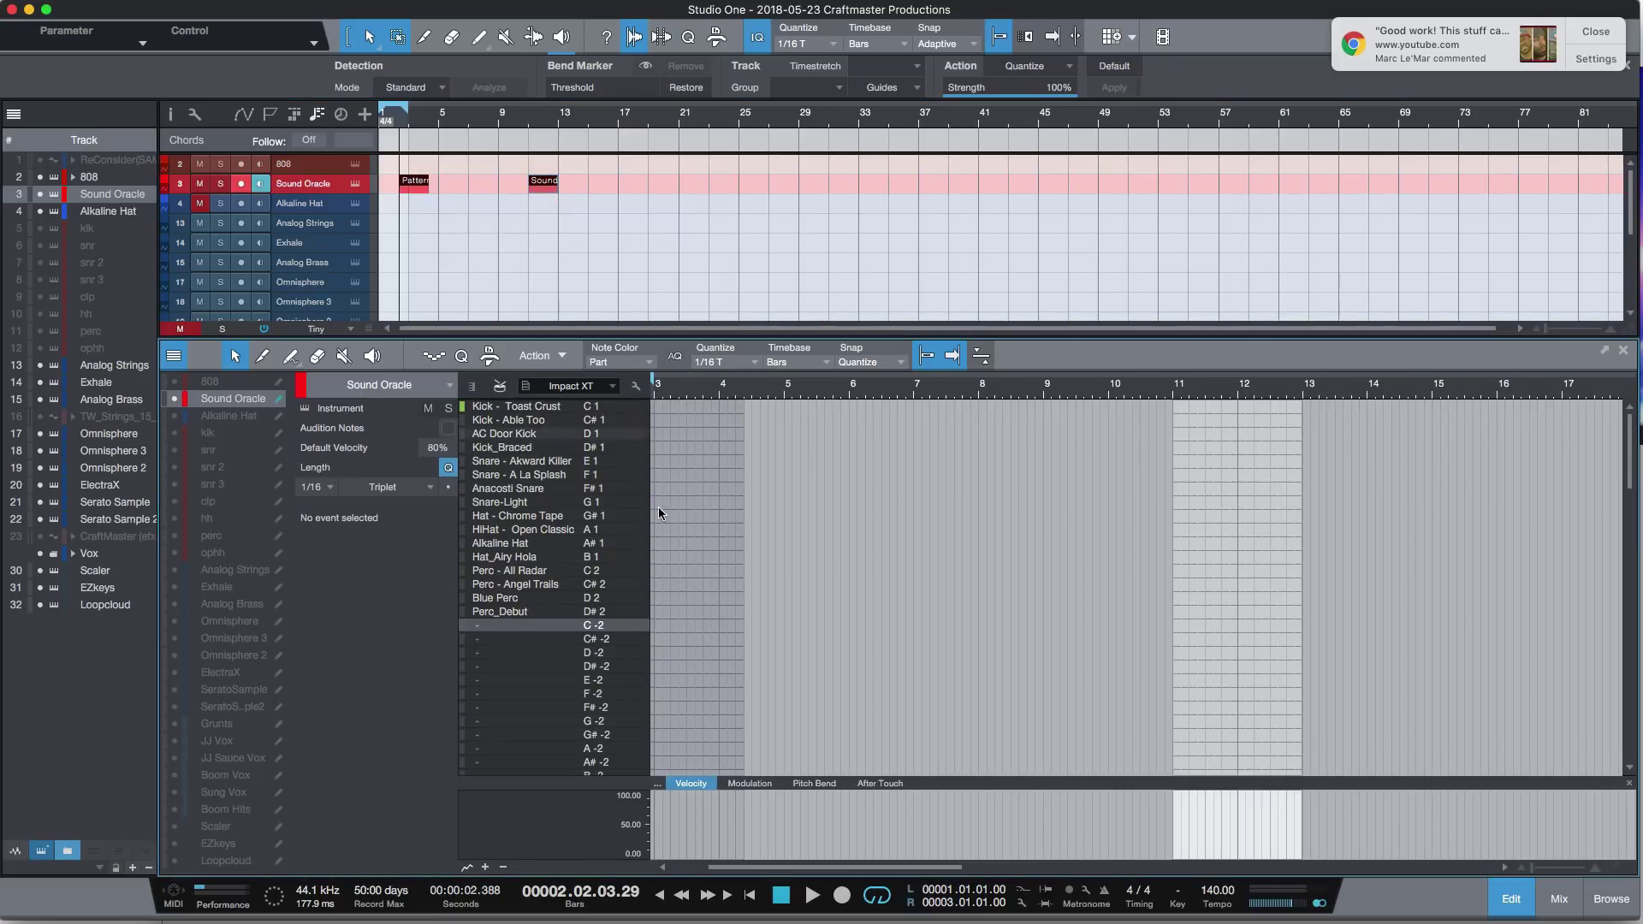
# Delete the extra part and move the pattern to start at bar 1.
pyautogui.press('Delete')
pyautogui.click(421, 189)
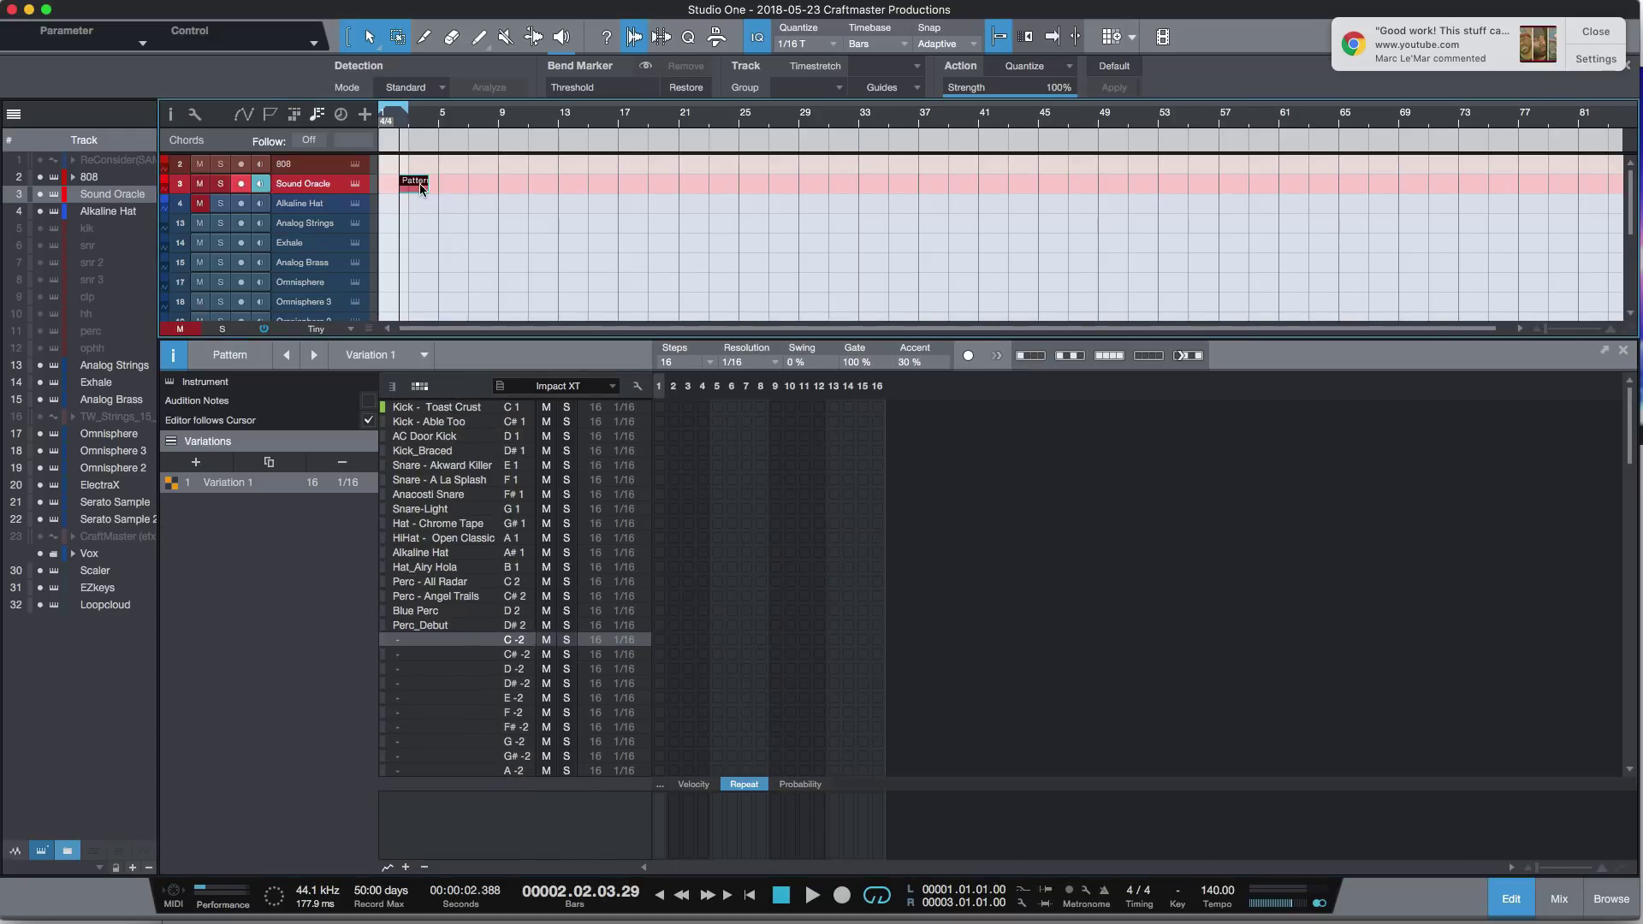
pyautogui.moveTo(413, 187); pyautogui.dragTo(395, 188)
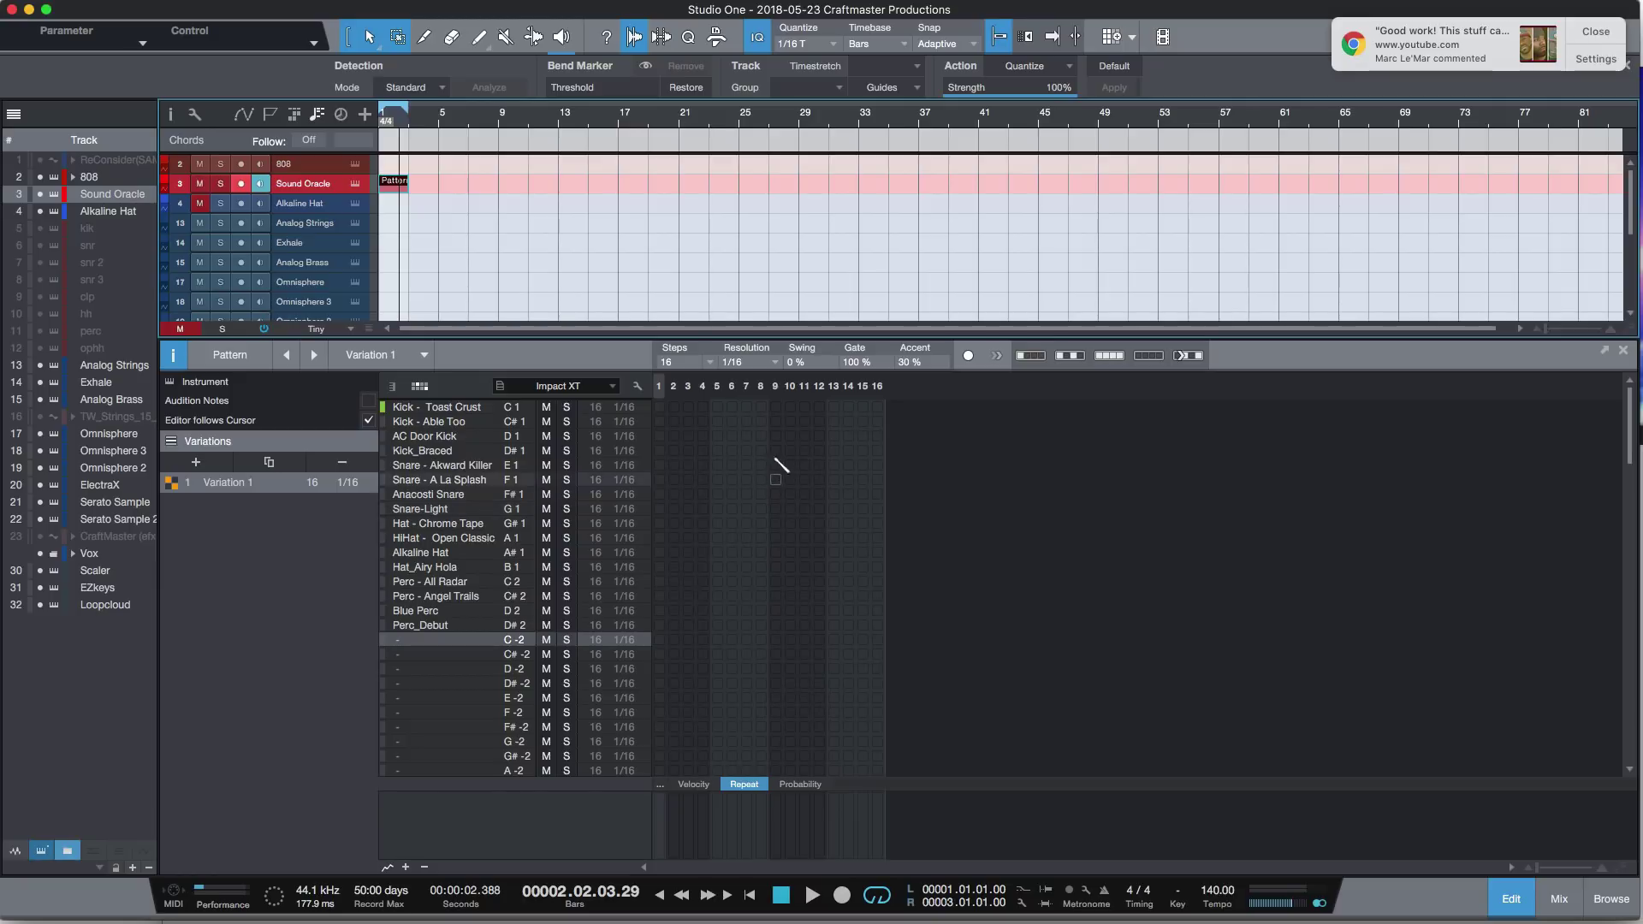
# Set the pattern length to 32 steps with 1/8 step resolution.
pyautogui.click(713, 363)
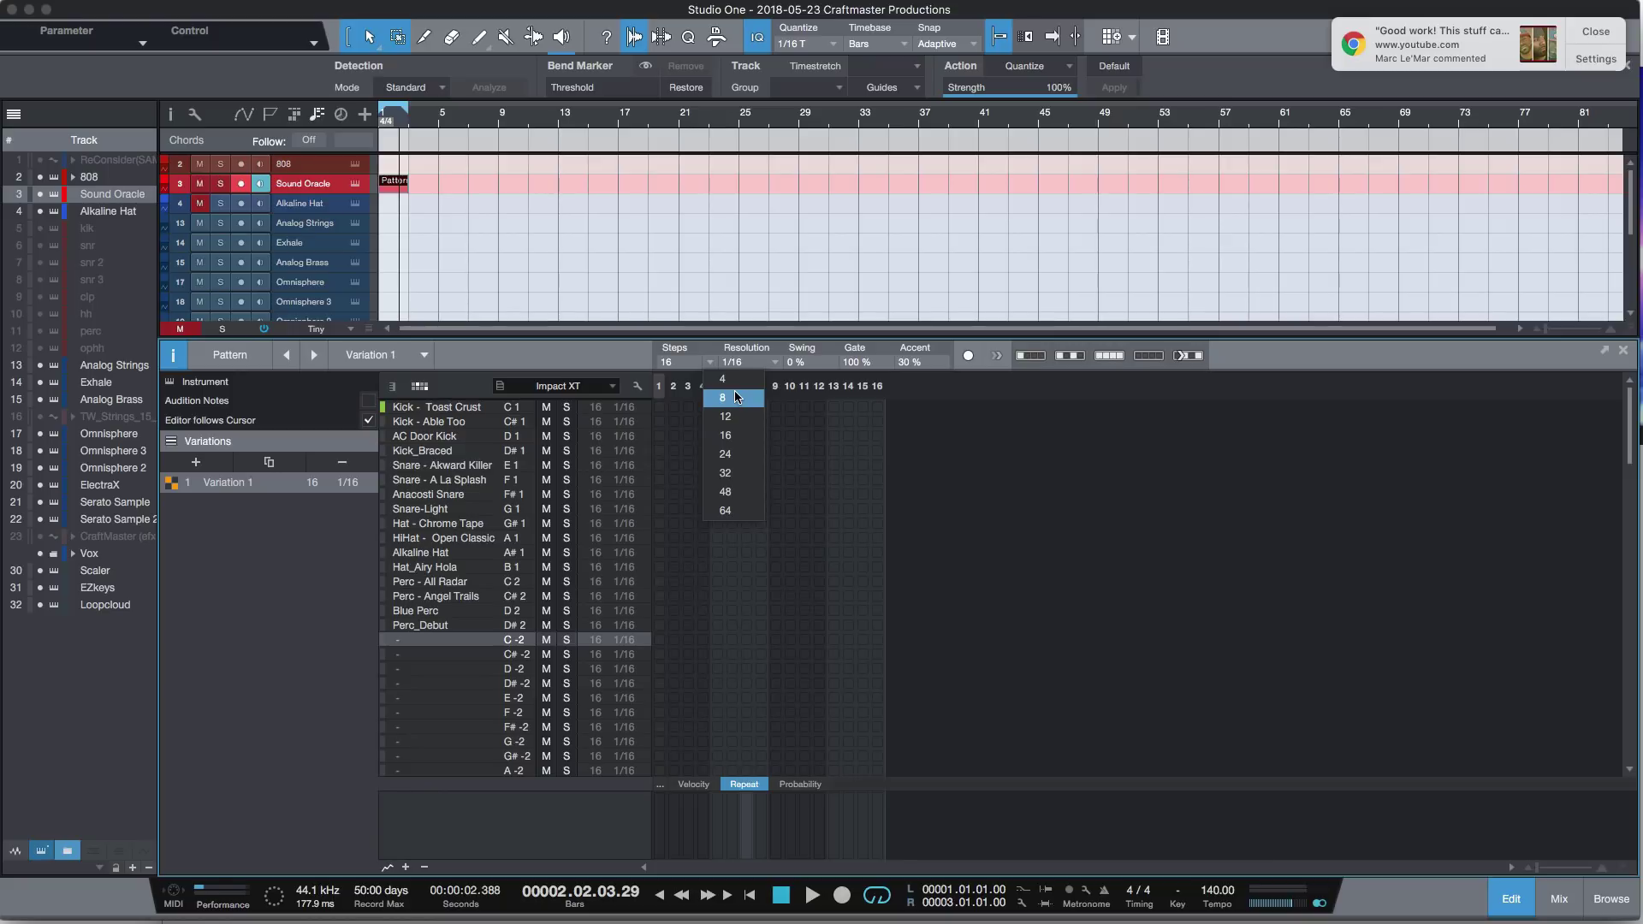
pyautogui.click(736, 397)
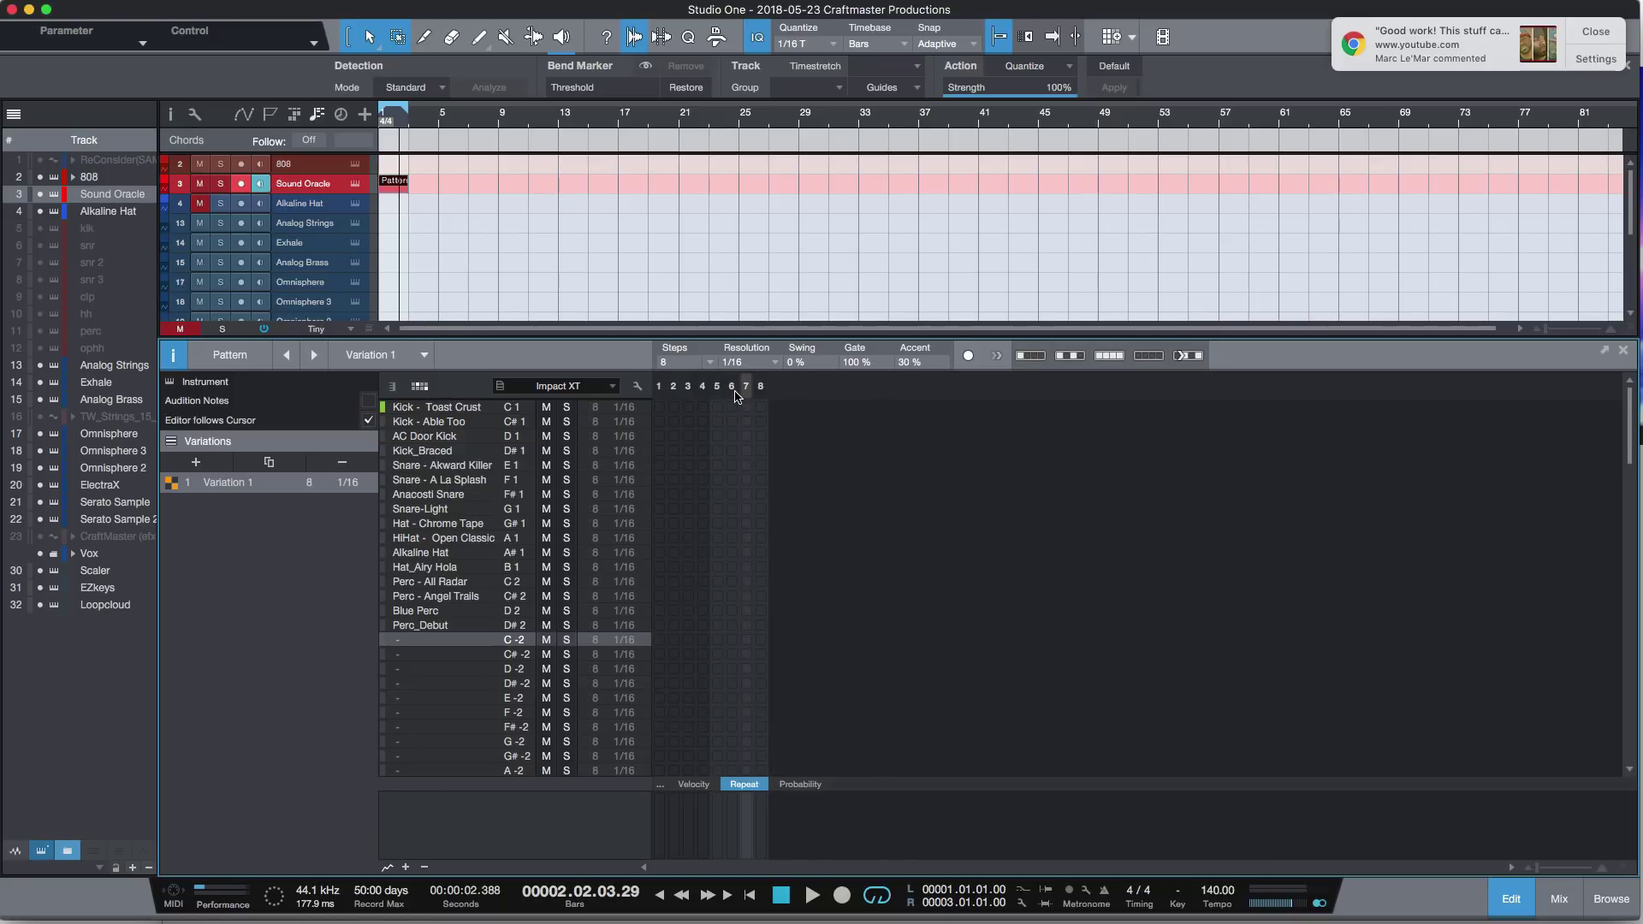
pyautogui.click(775, 364)
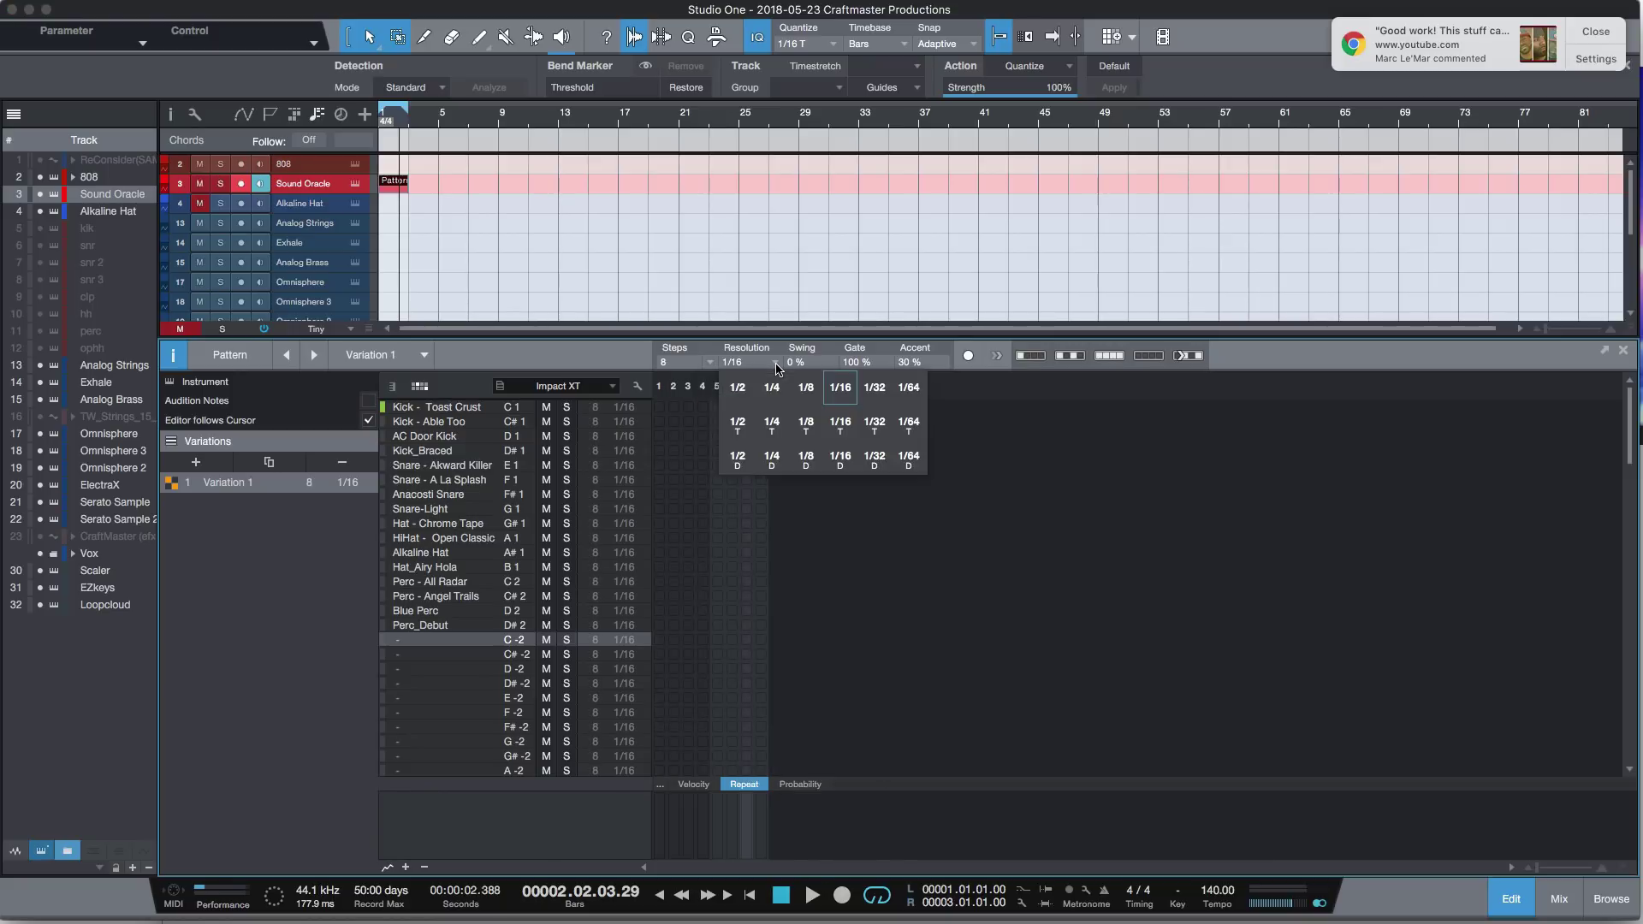
pyautogui.click(710, 362)
pyautogui.click(710, 363)
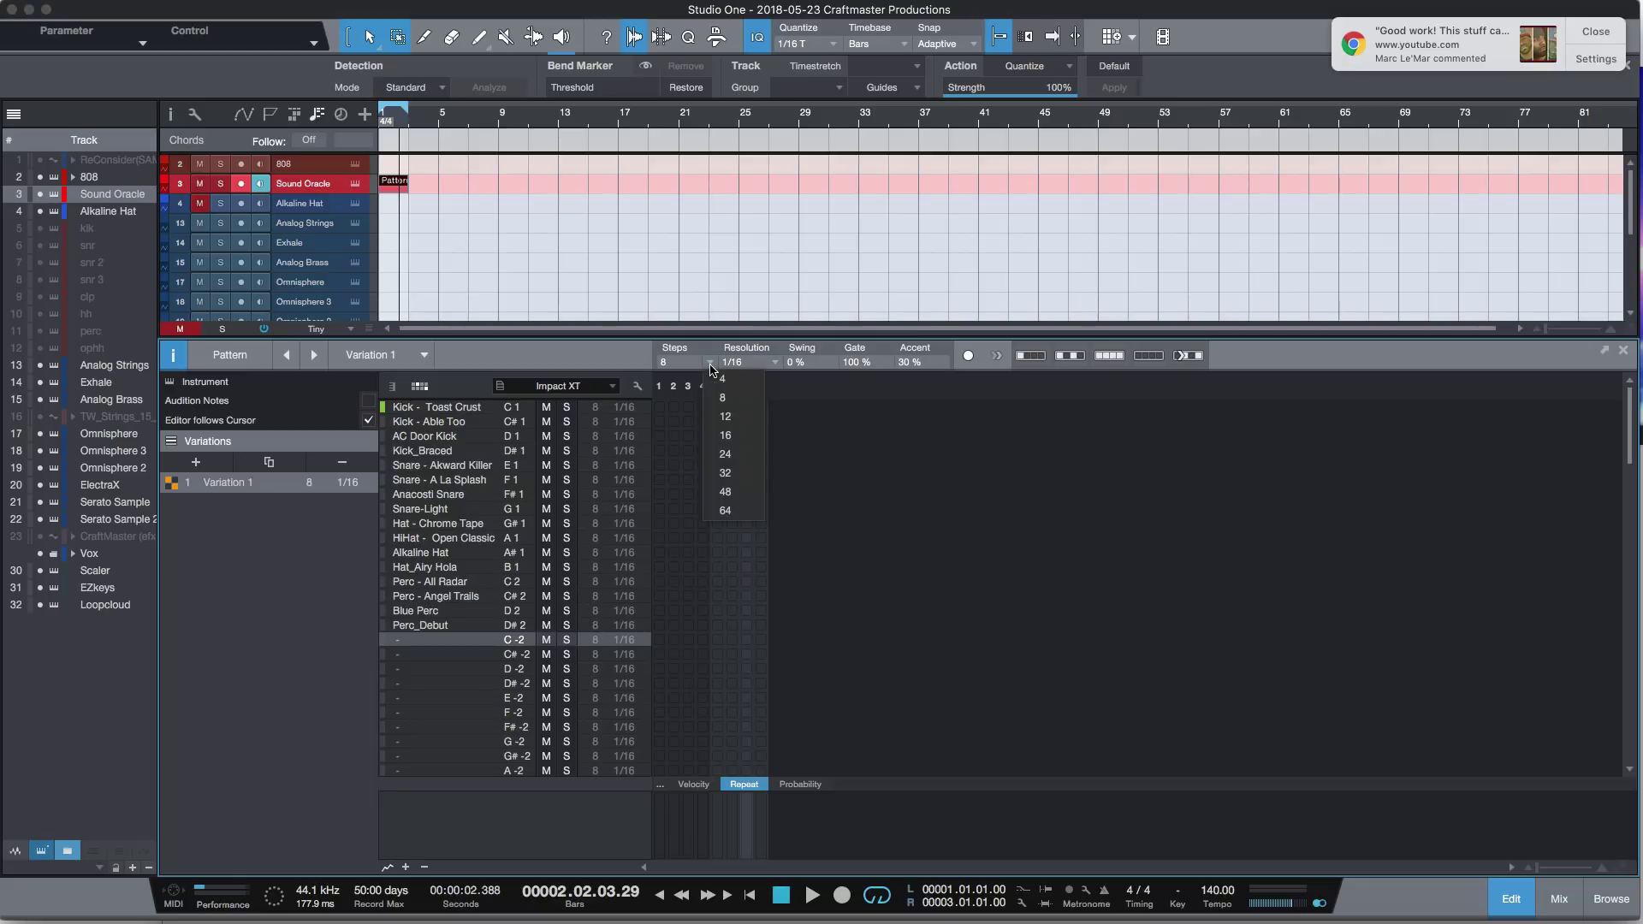
pyautogui.click(741, 469)
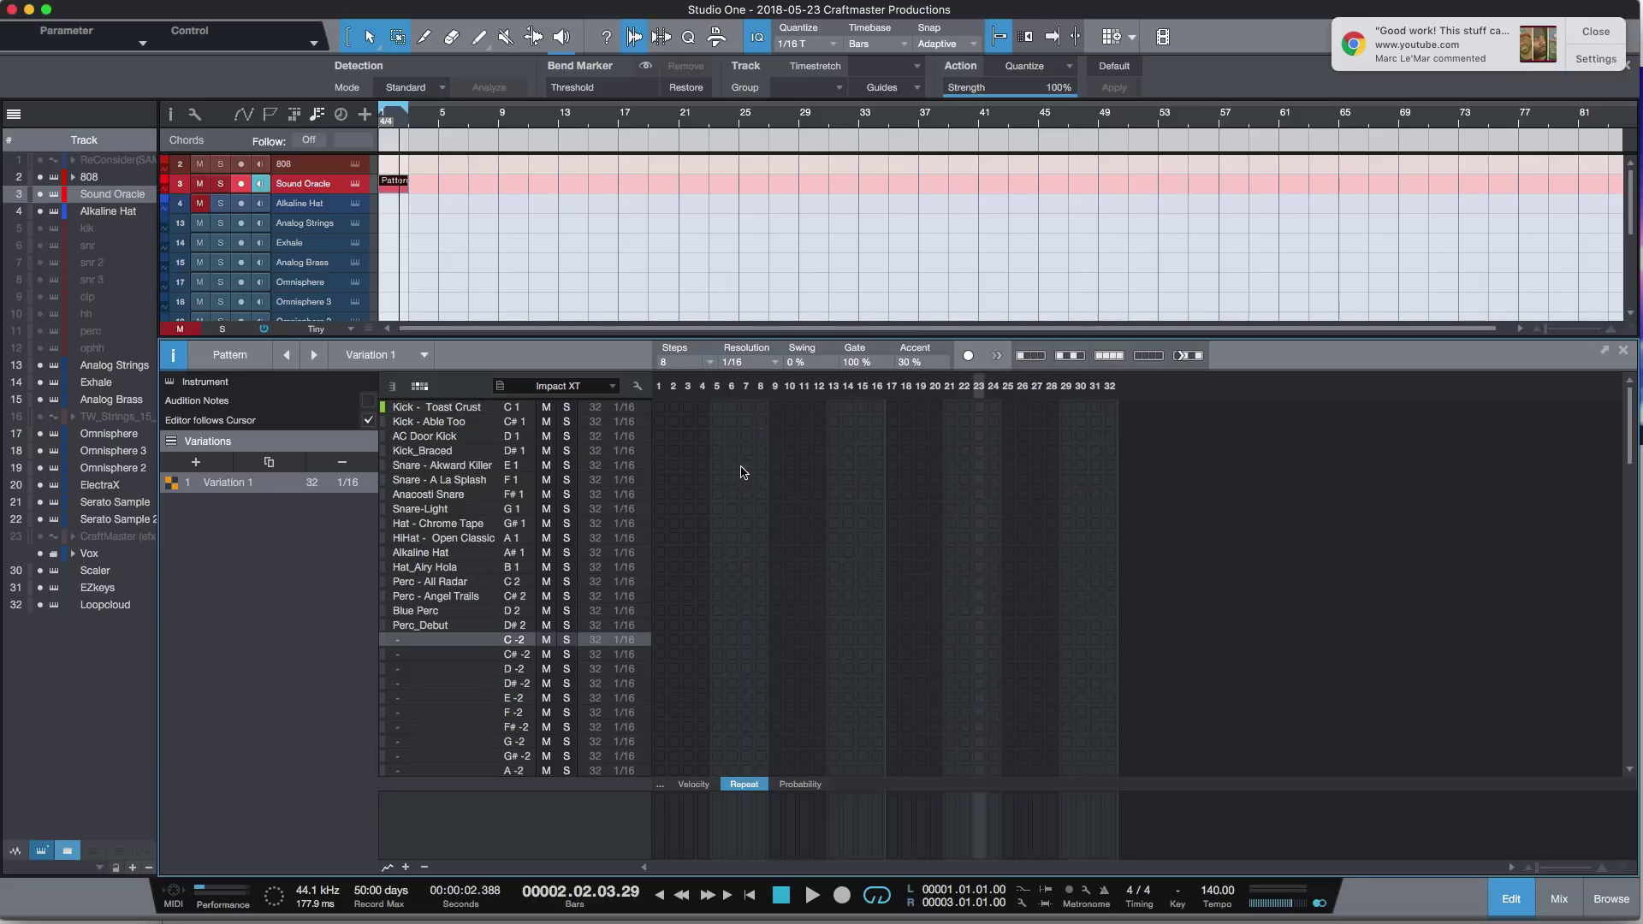
pyautogui.click(776, 364)
pyautogui.click(805, 388)
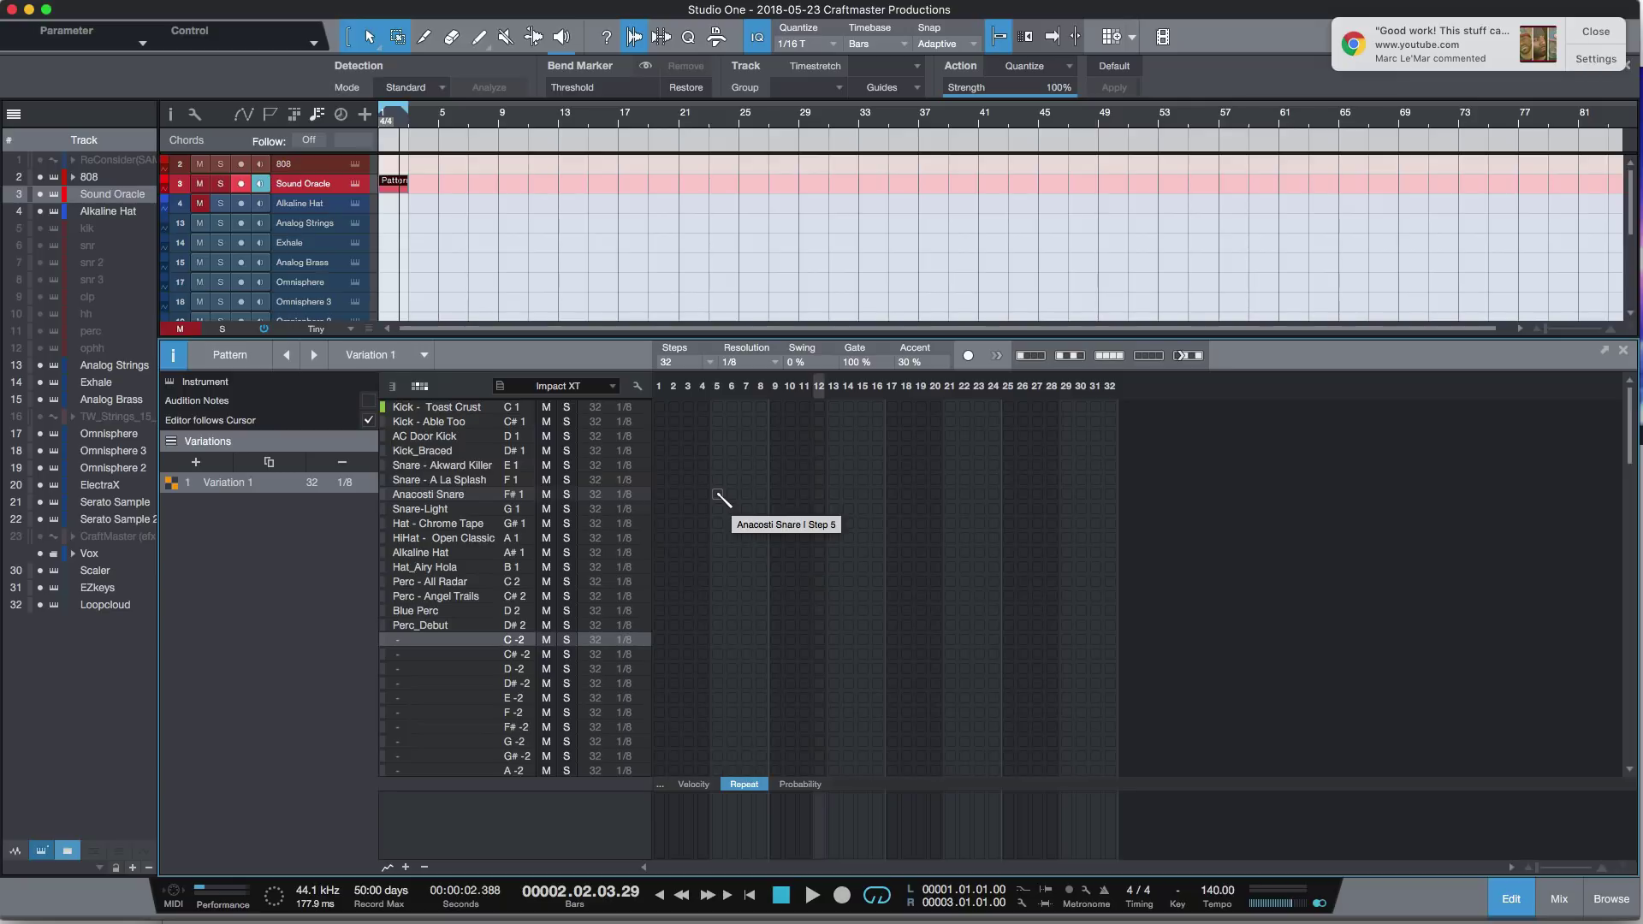
# Add Snare-Light hits on steps 5, 13, 21 and 29.
pyautogui.click(718, 508)
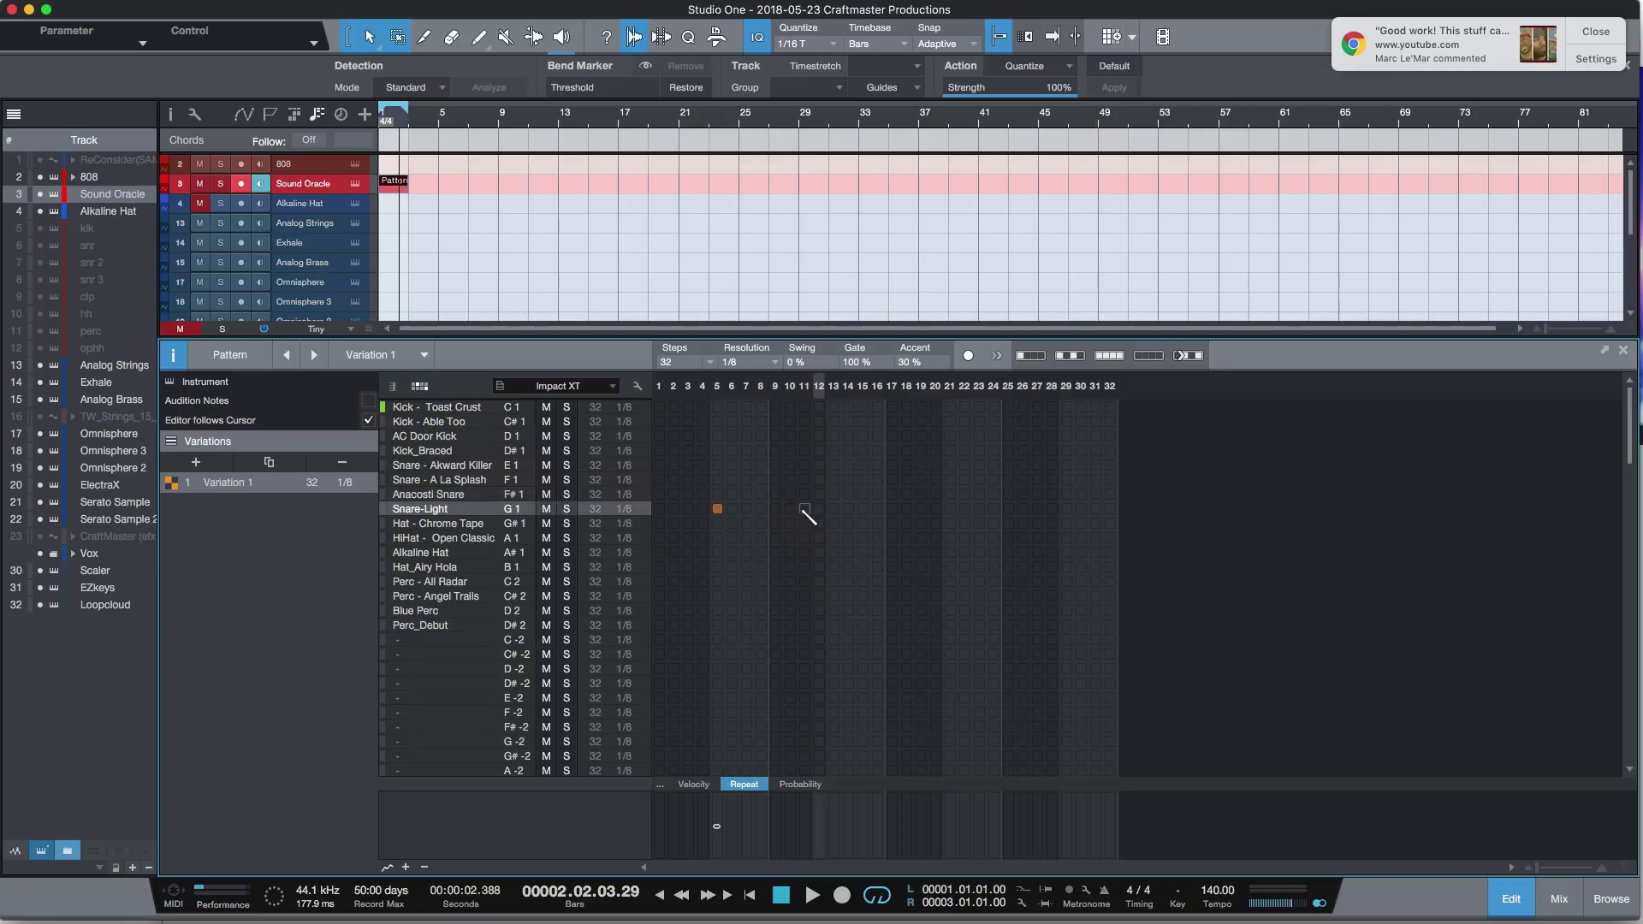
pyautogui.click(833, 509)
pyautogui.click(950, 508)
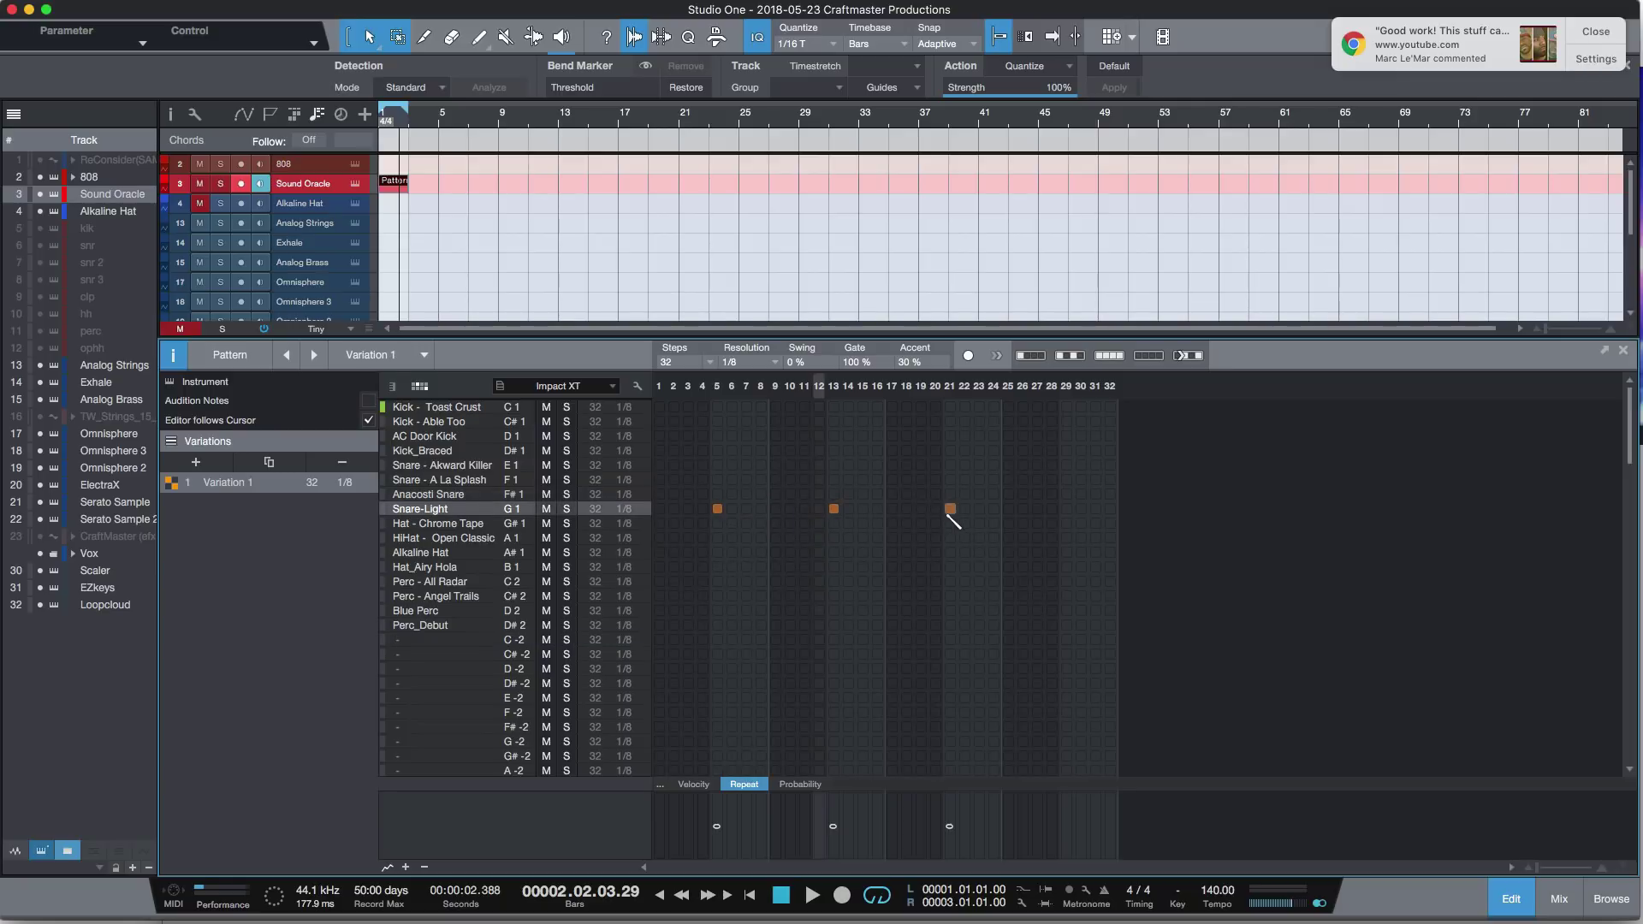
pyautogui.click(1066, 508)
# Start playback and extend both the loop range and the pattern event to bar 5.
pyautogui.press('space')
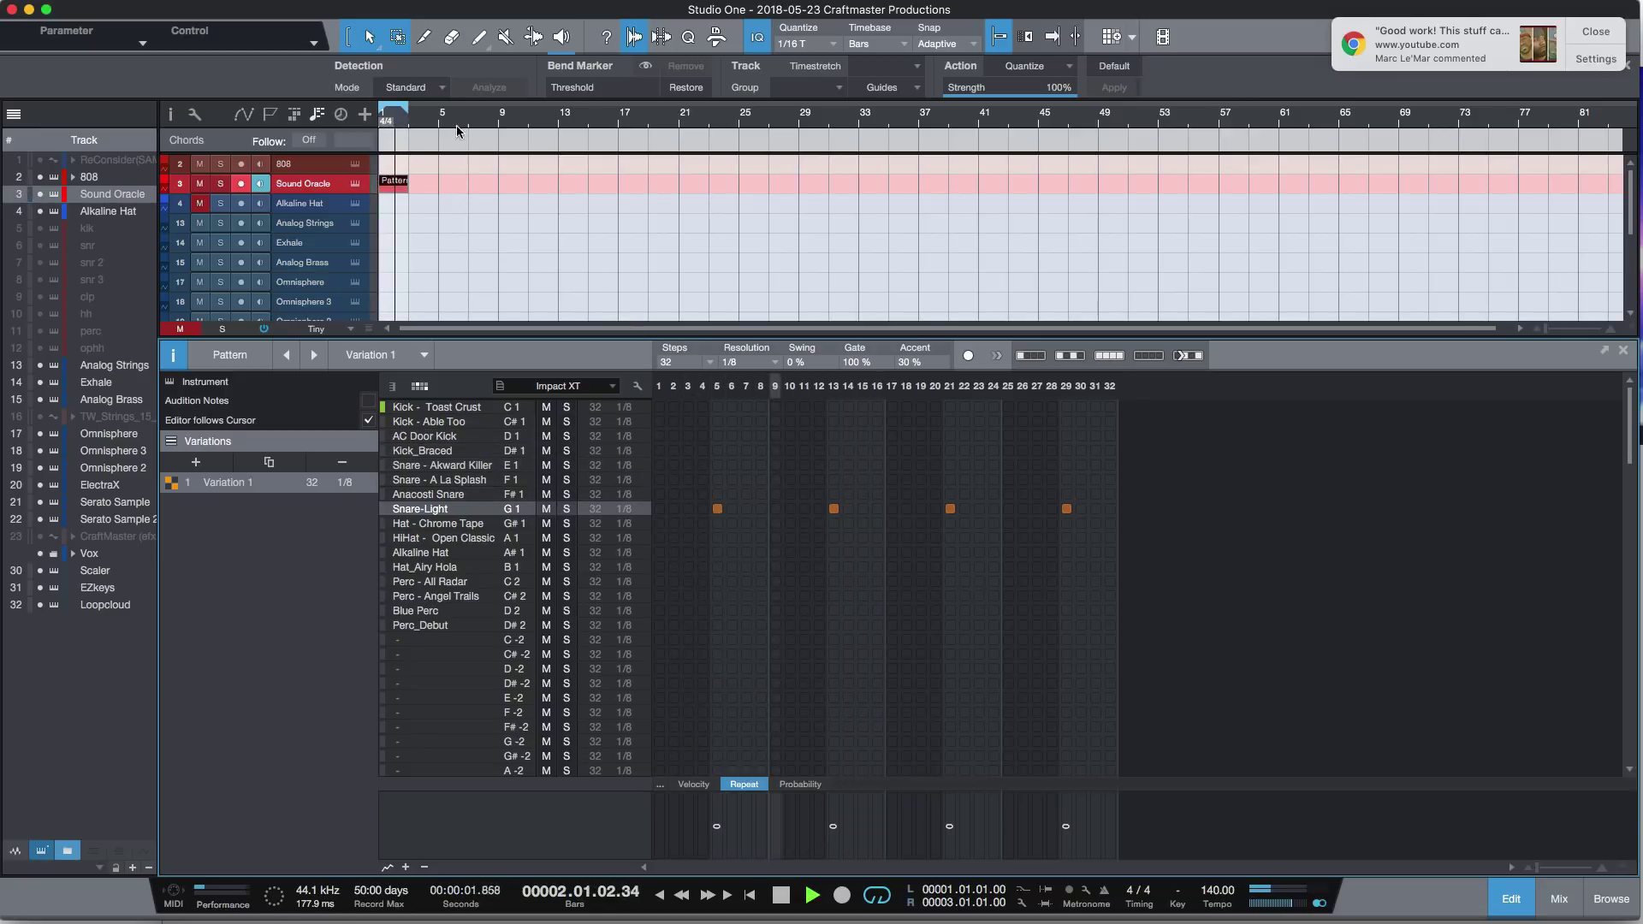
pyautogui.moveTo(412, 113); pyautogui.dragTo(441, 112)
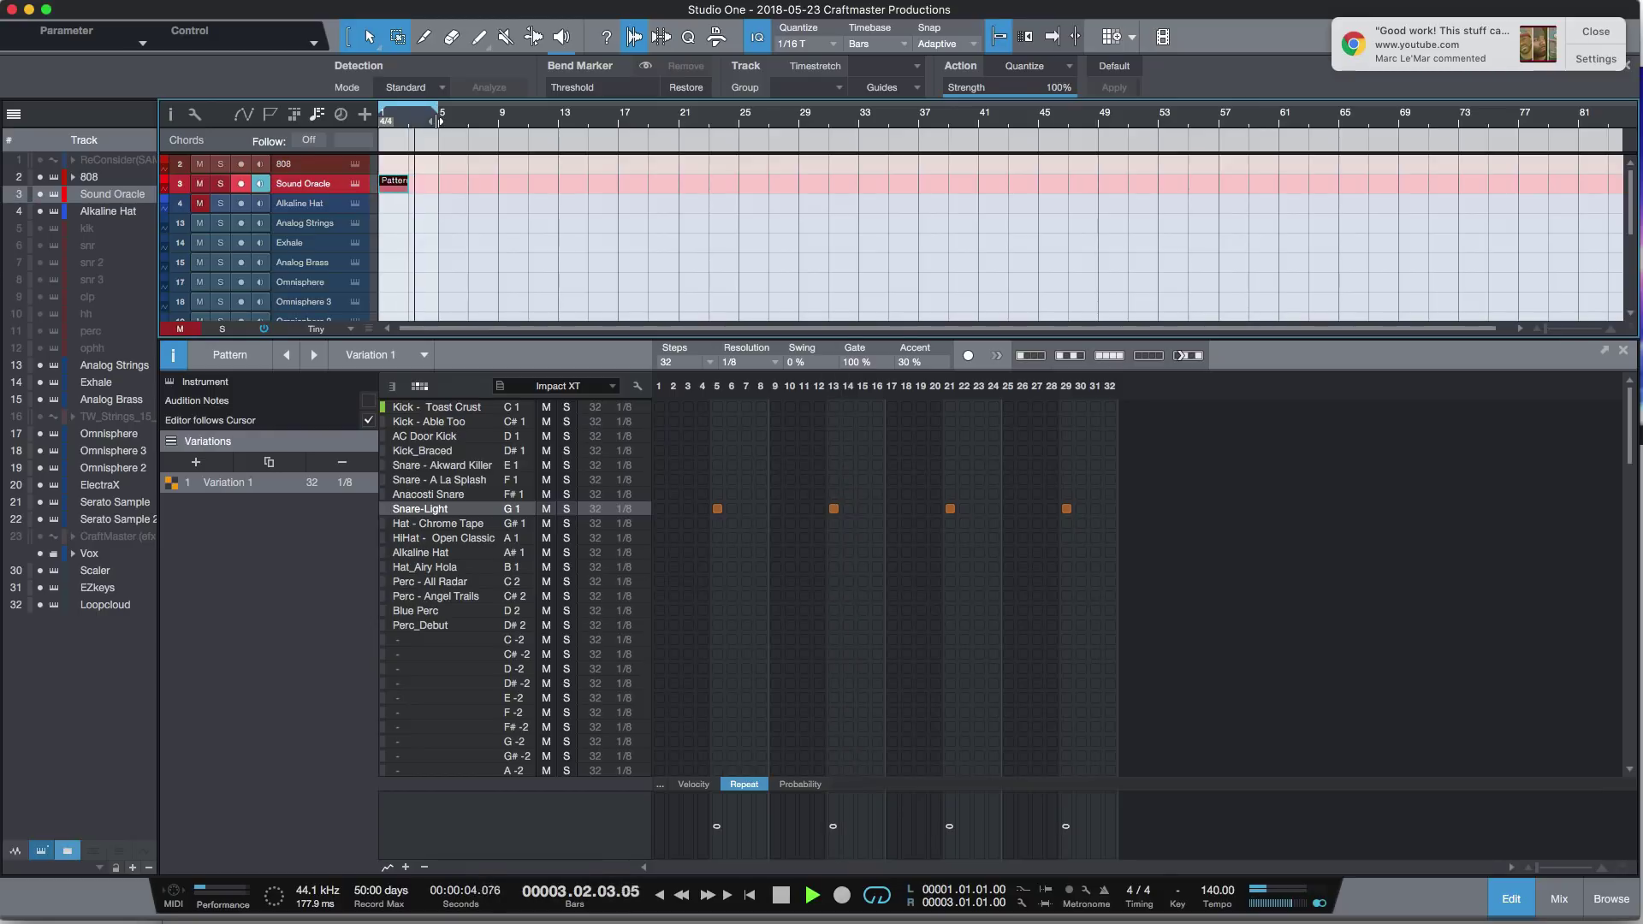
pyautogui.moveTo(419, 180); pyautogui.dragTo(438, 180)
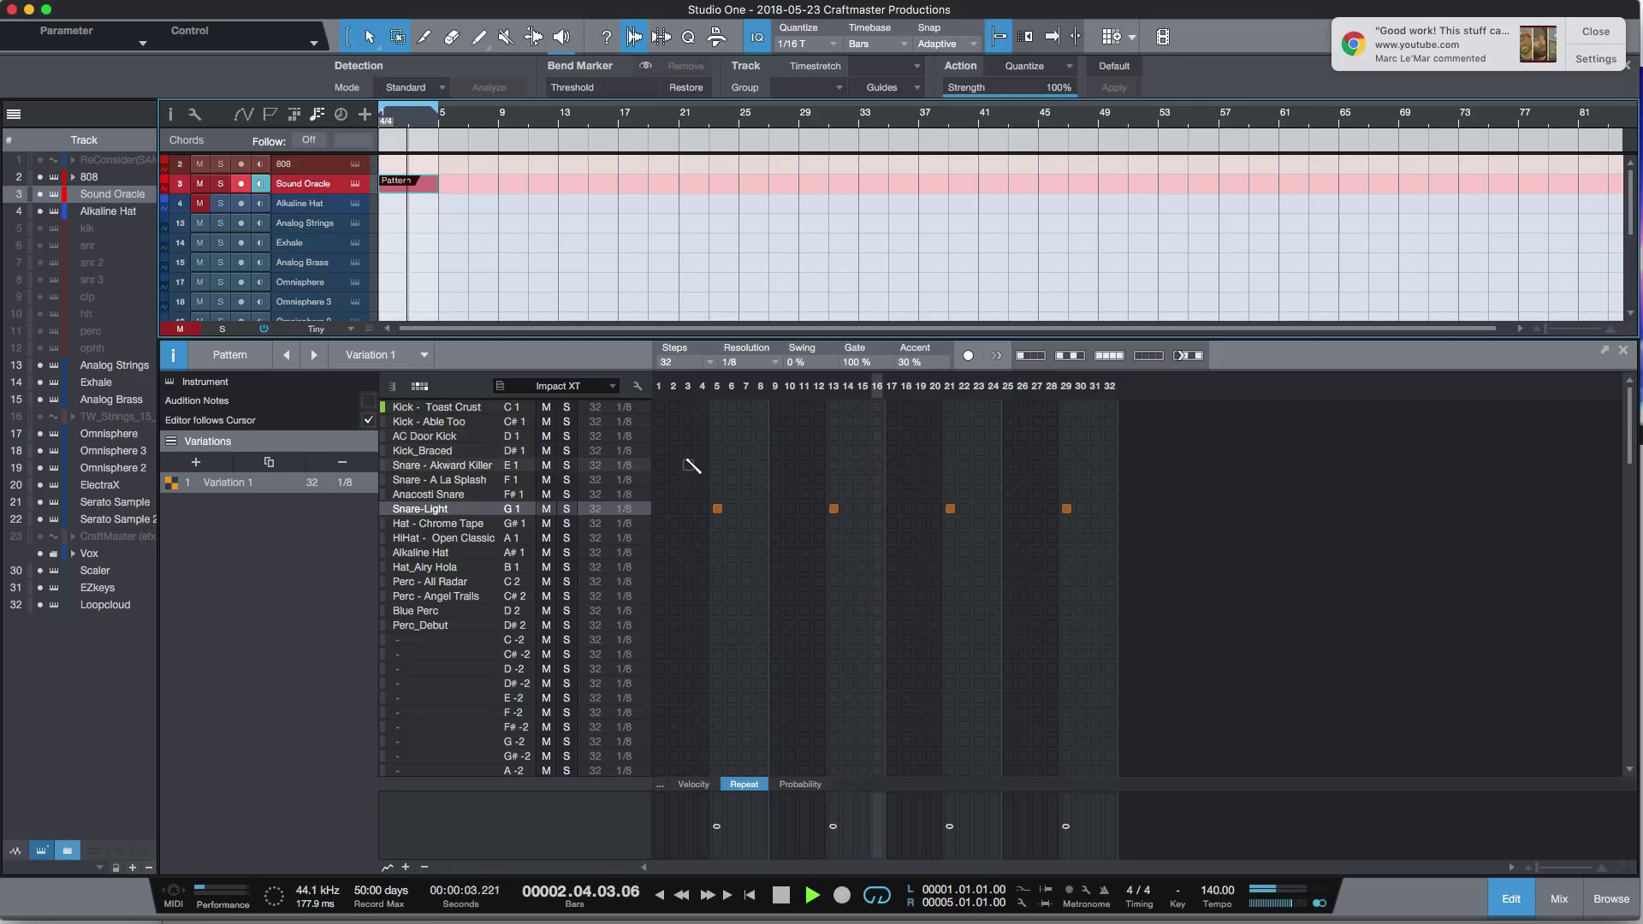
# Enter Kick_Braced hits on steps 1, 4, 7, 10, 11 and 15.
pyautogui.click(659, 450)
pyautogui.click(702, 450)
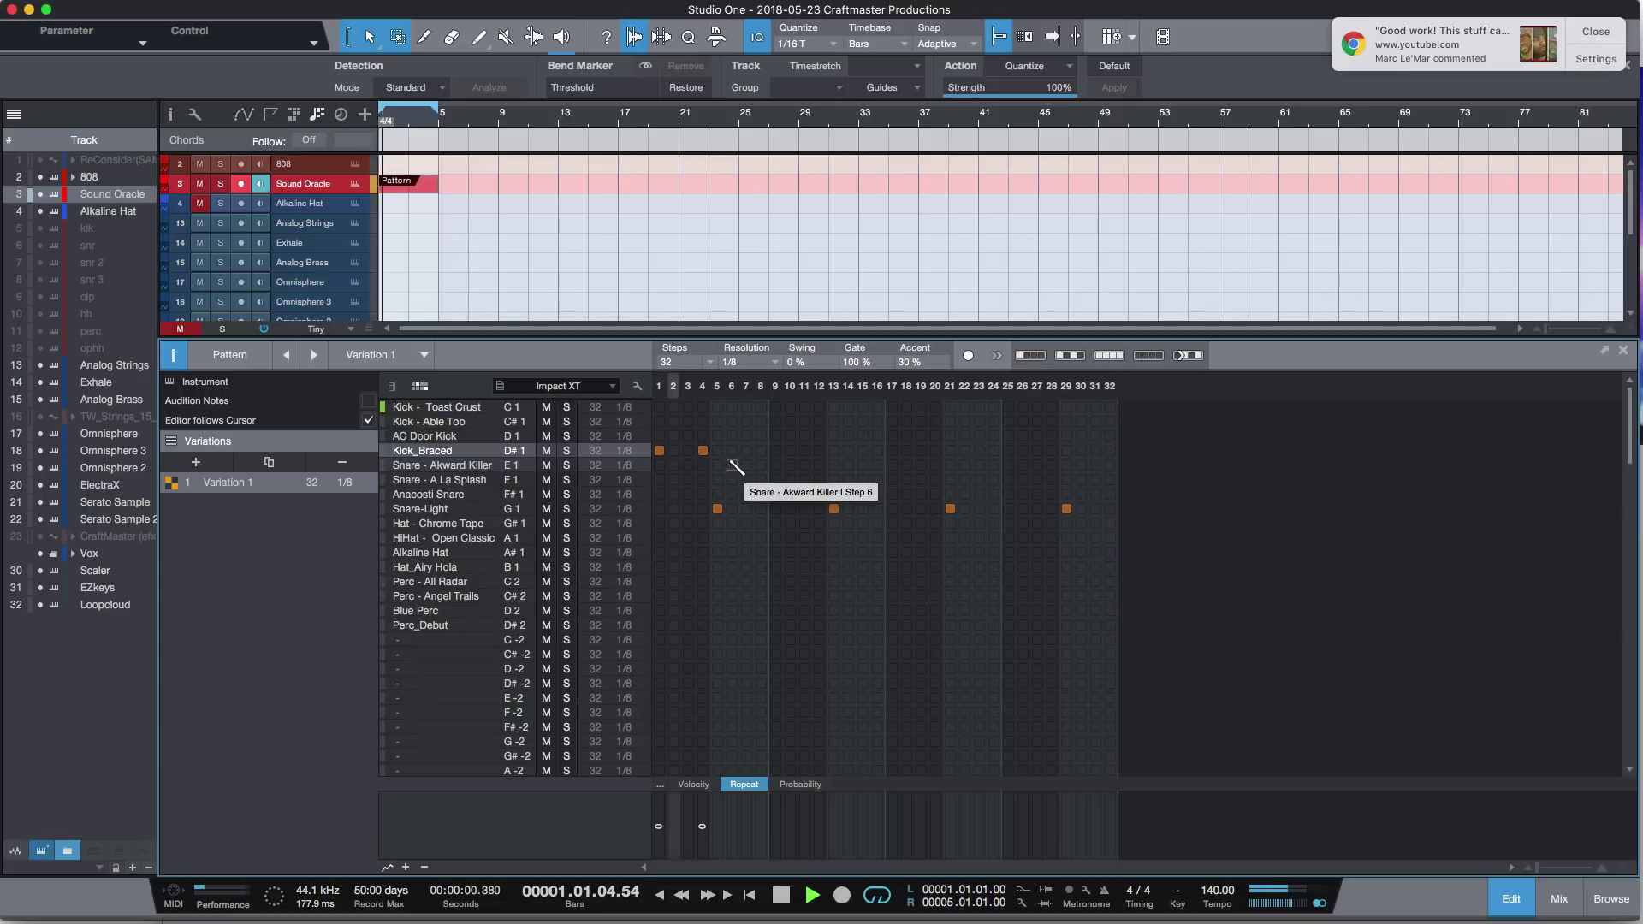
pyautogui.click(746, 450)
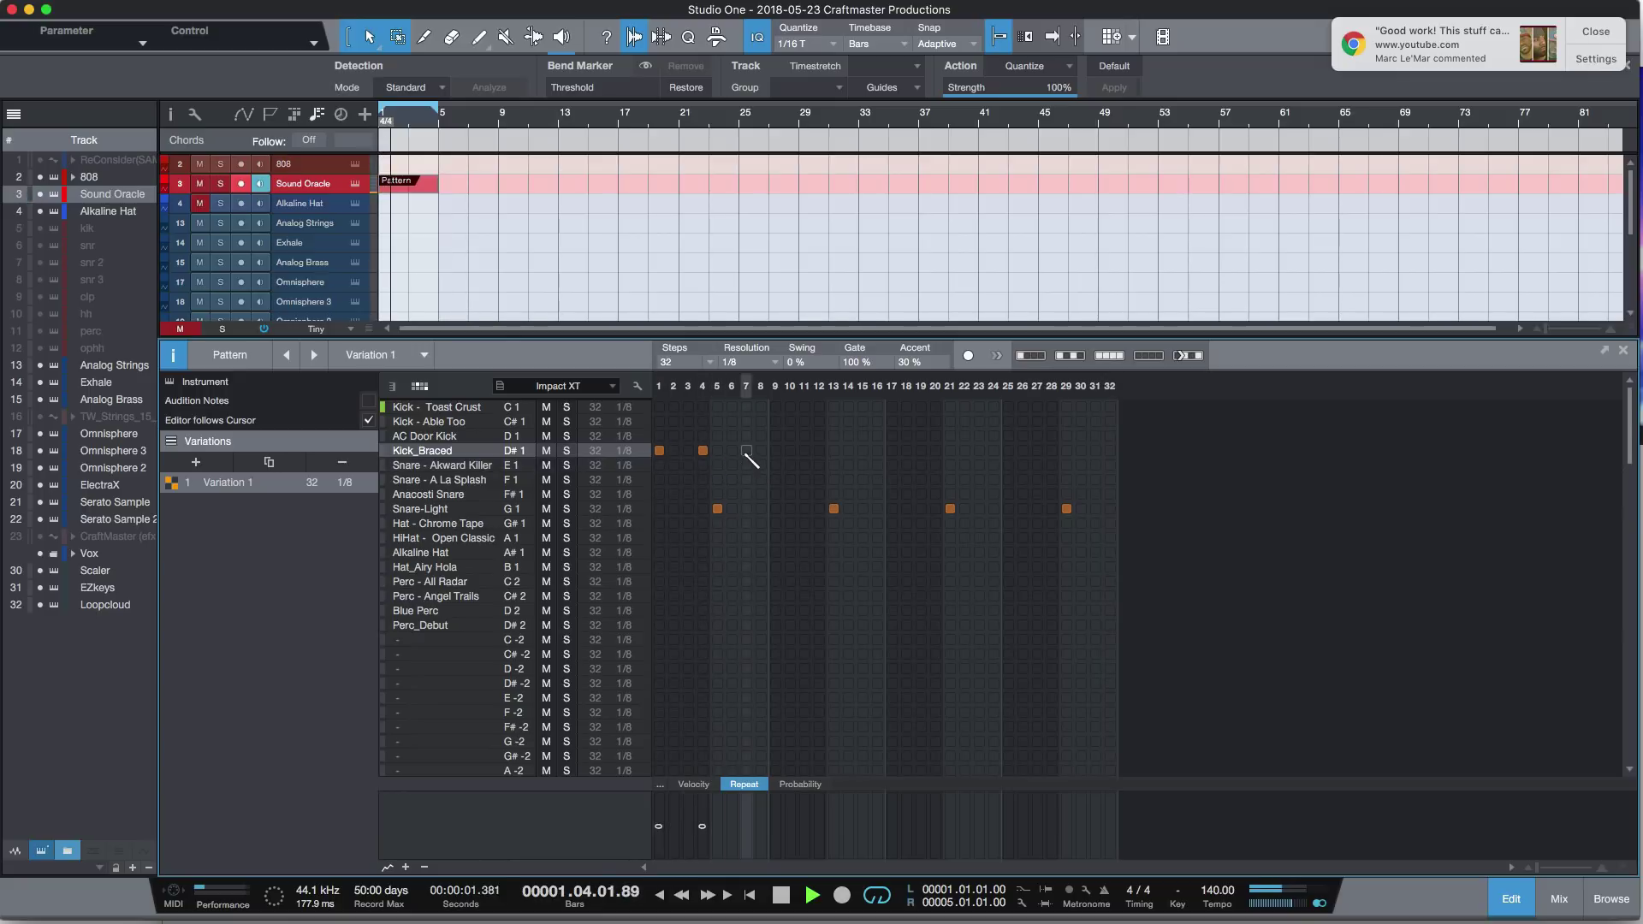
pyautogui.click(790, 450)
pyautogui.click(804, 450)
pyautogui.click(863, 450)
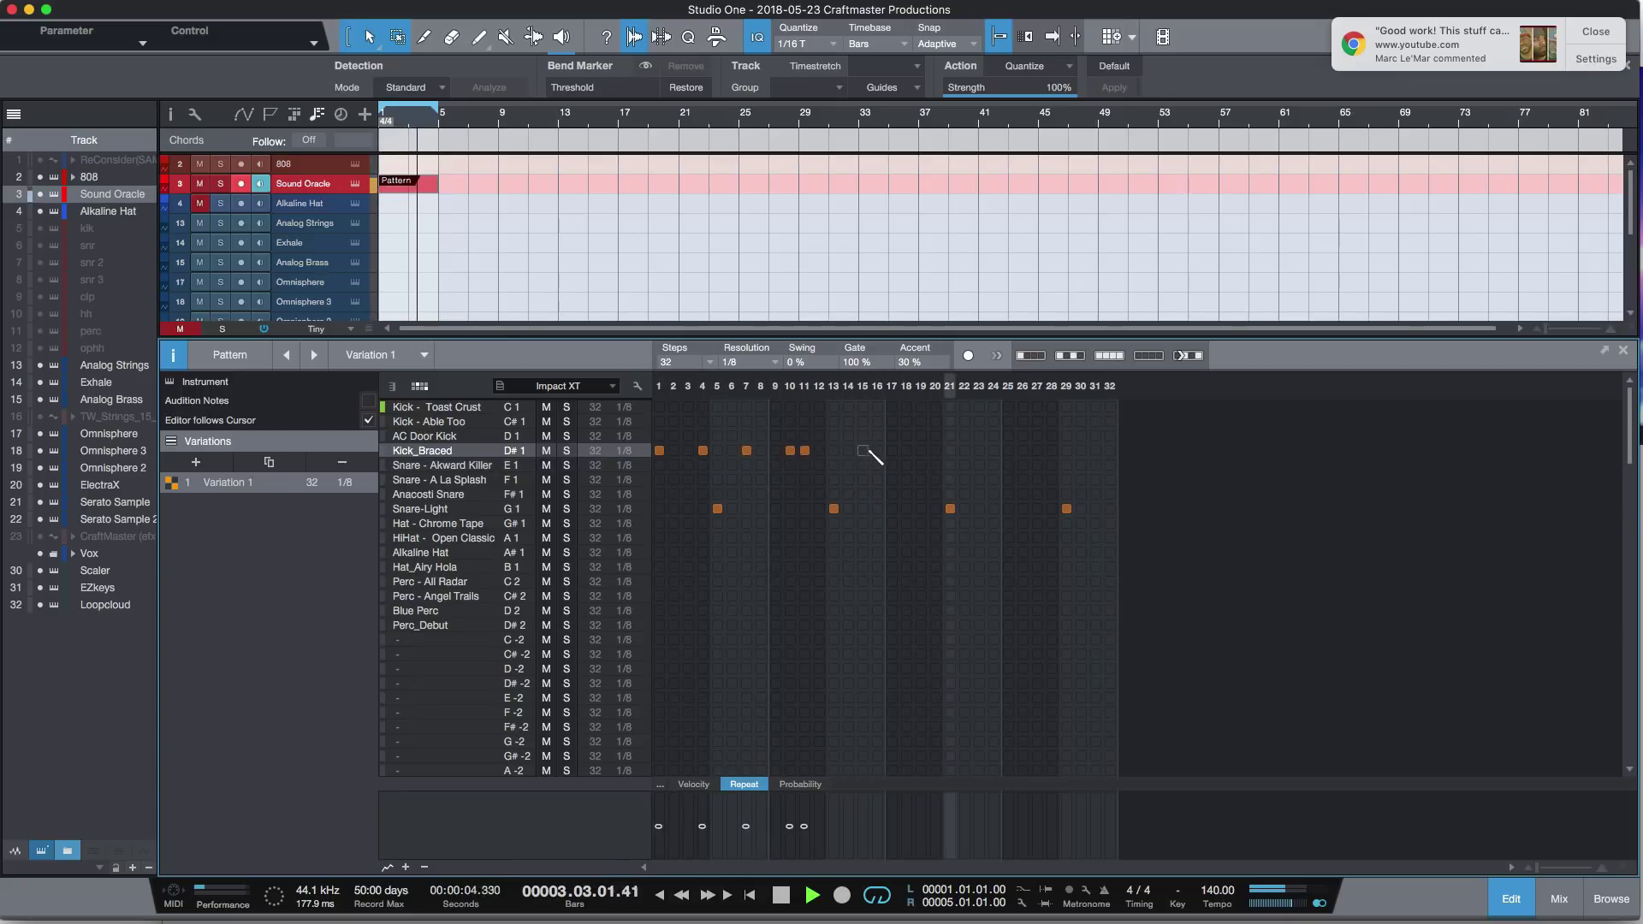
# Add Kick_Braced hits on steps 17, 20, 23, 26, 27, 31 and 32, then stop playback.
pyautogui.click(892, 450)
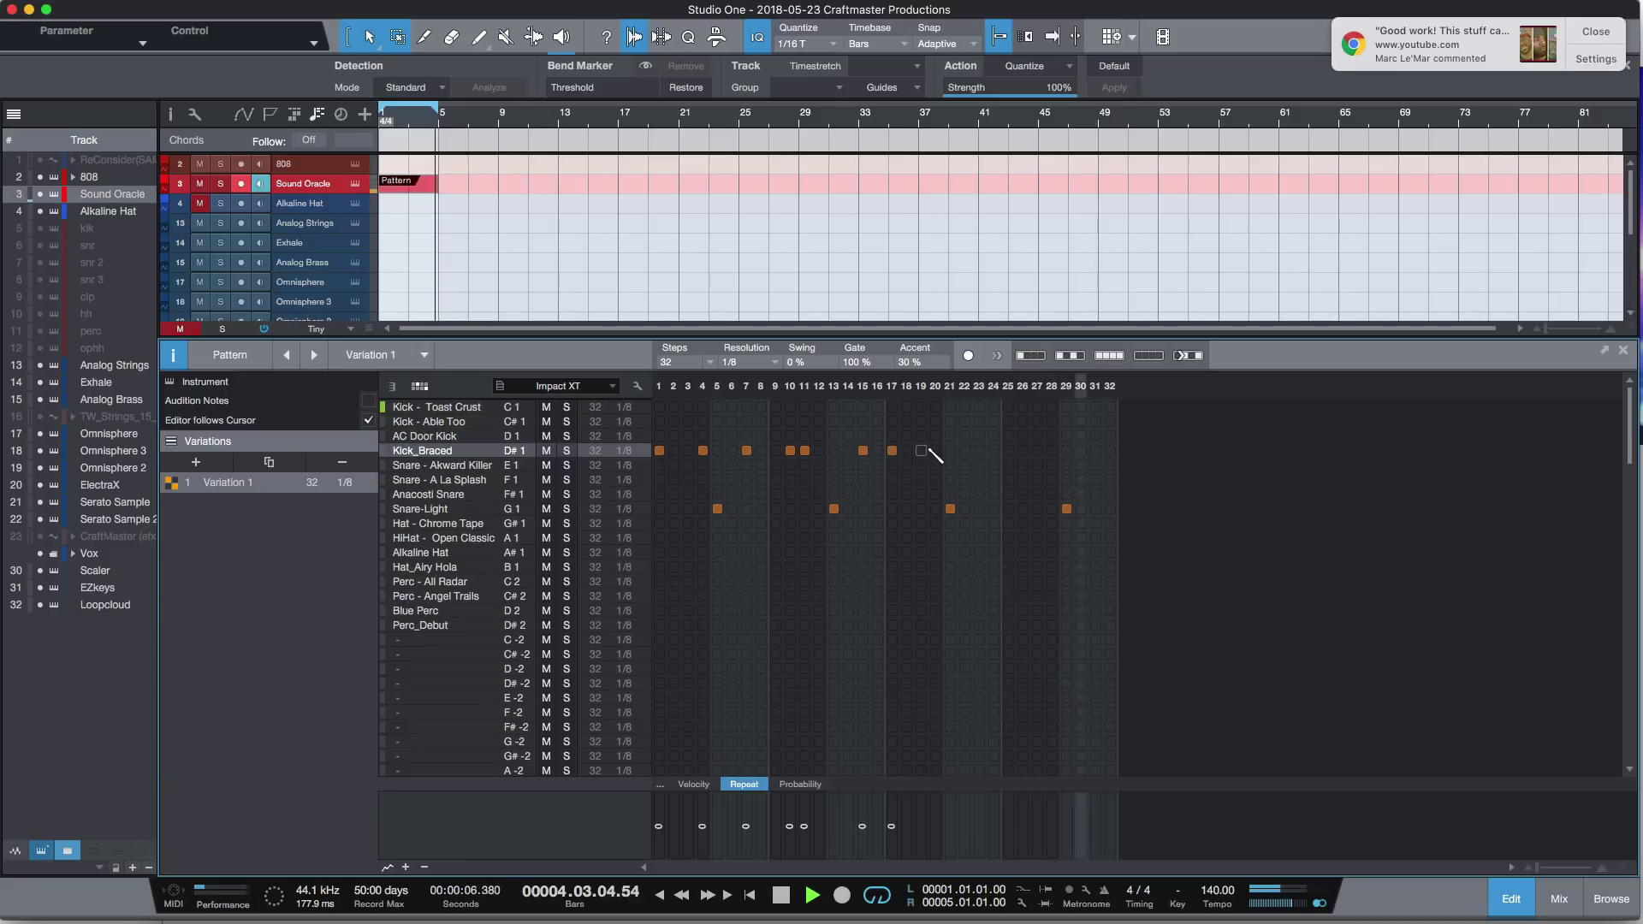
pyautogui.click(935, 450)
pyautogui.click(979, 450)
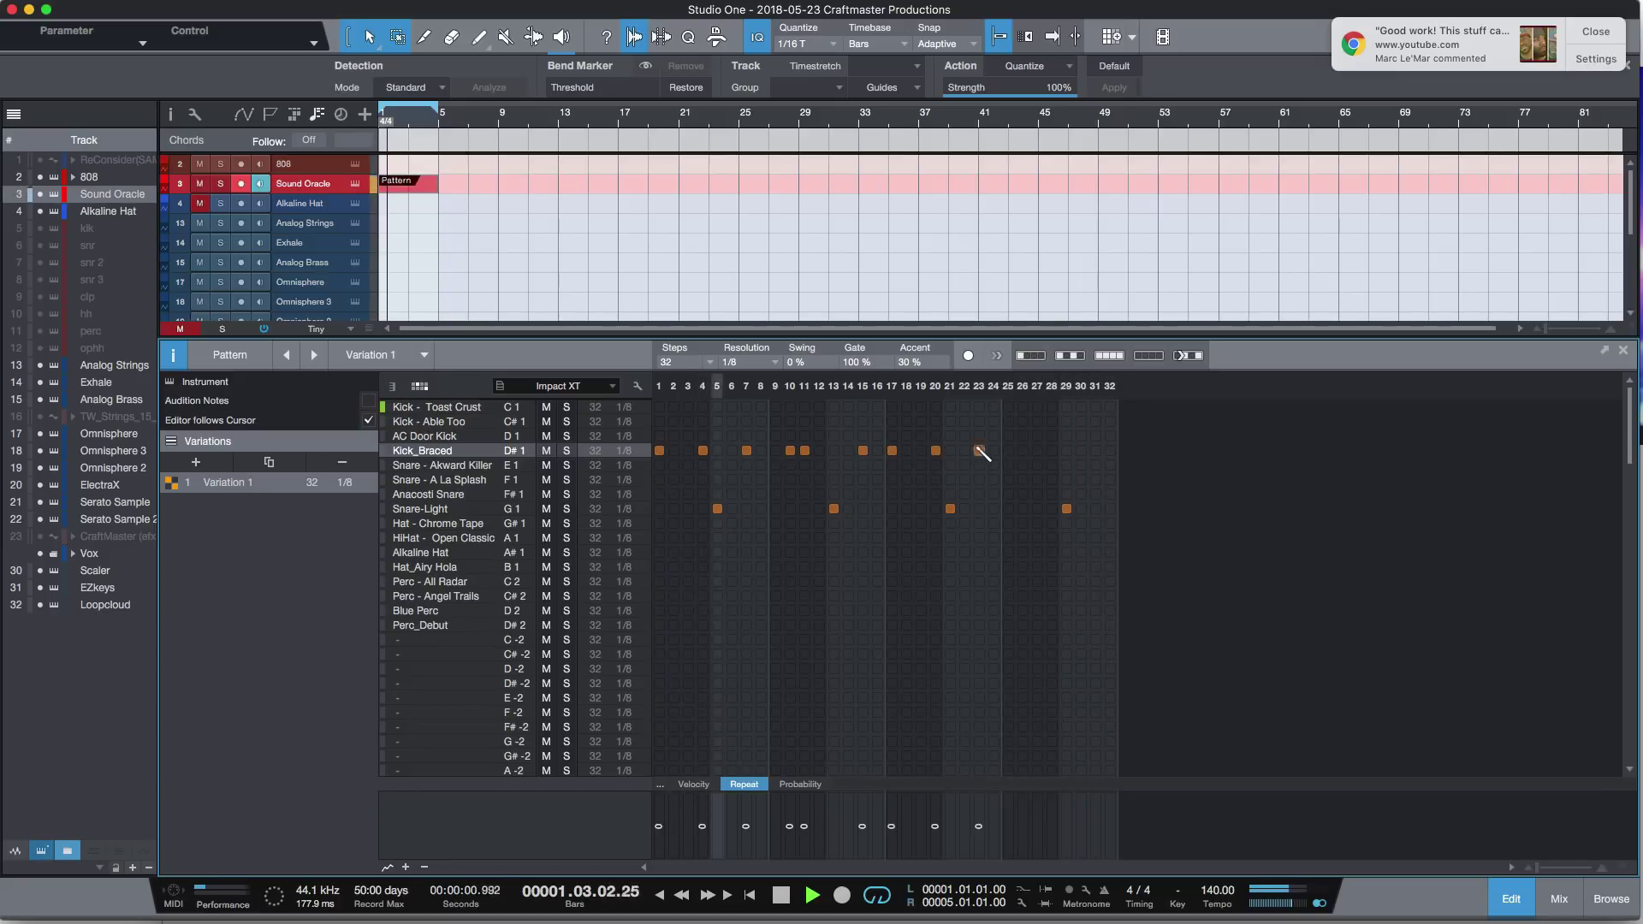
pyautogui.click(1022, 450)
pyautogui.click(1038, 450)
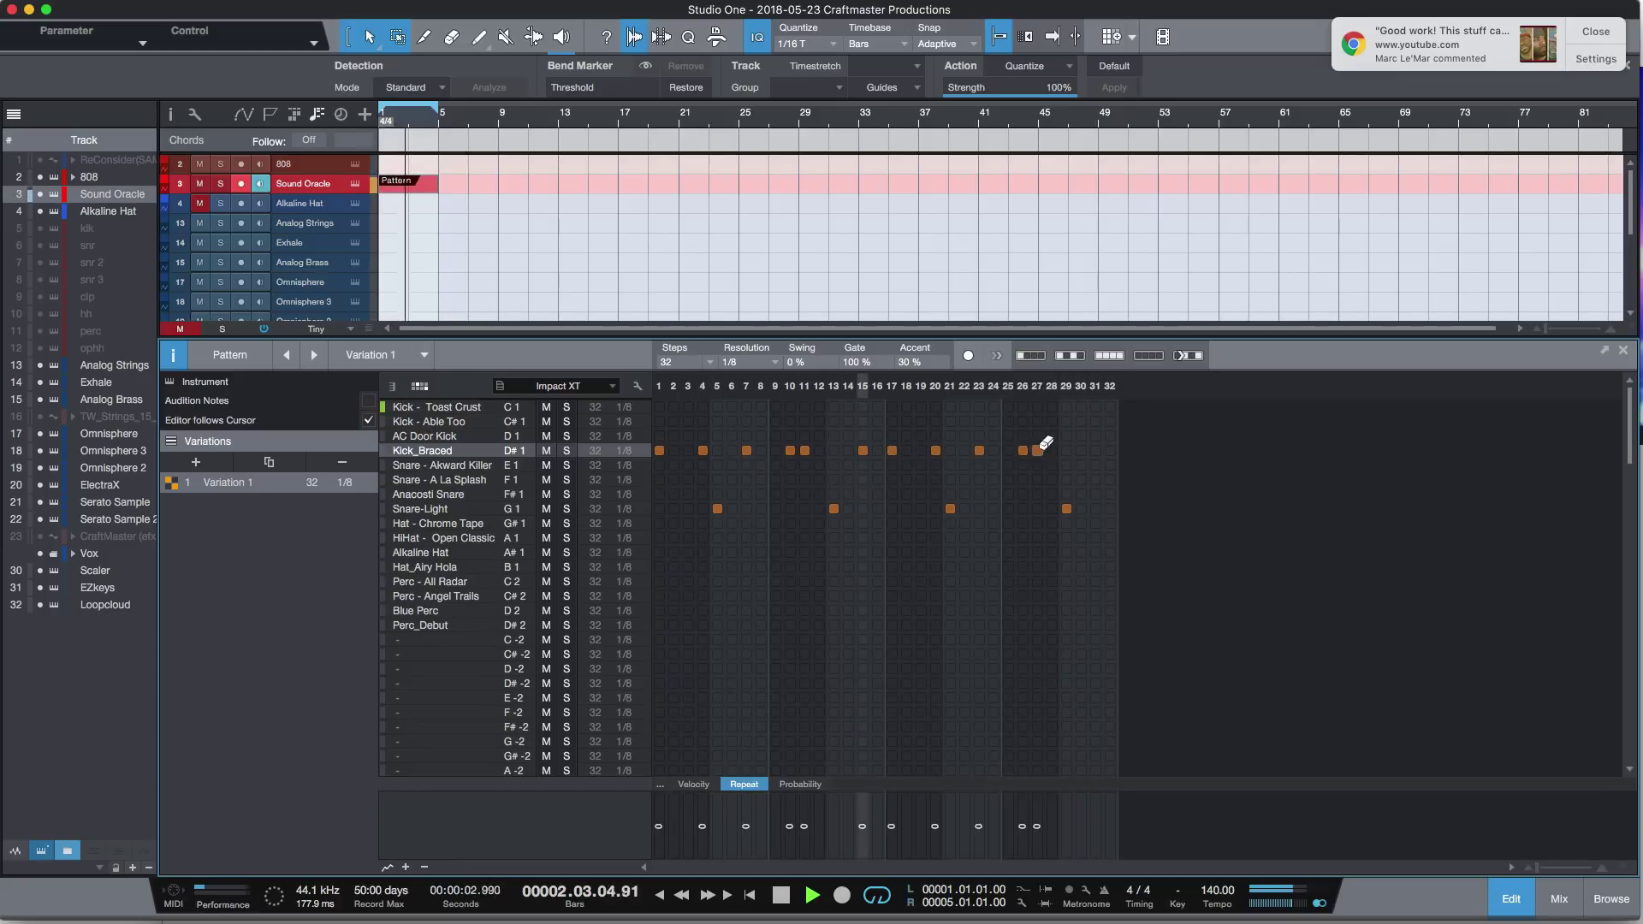
pyautogui.click(1095, 450)
pyautogui.click(1110, 450)
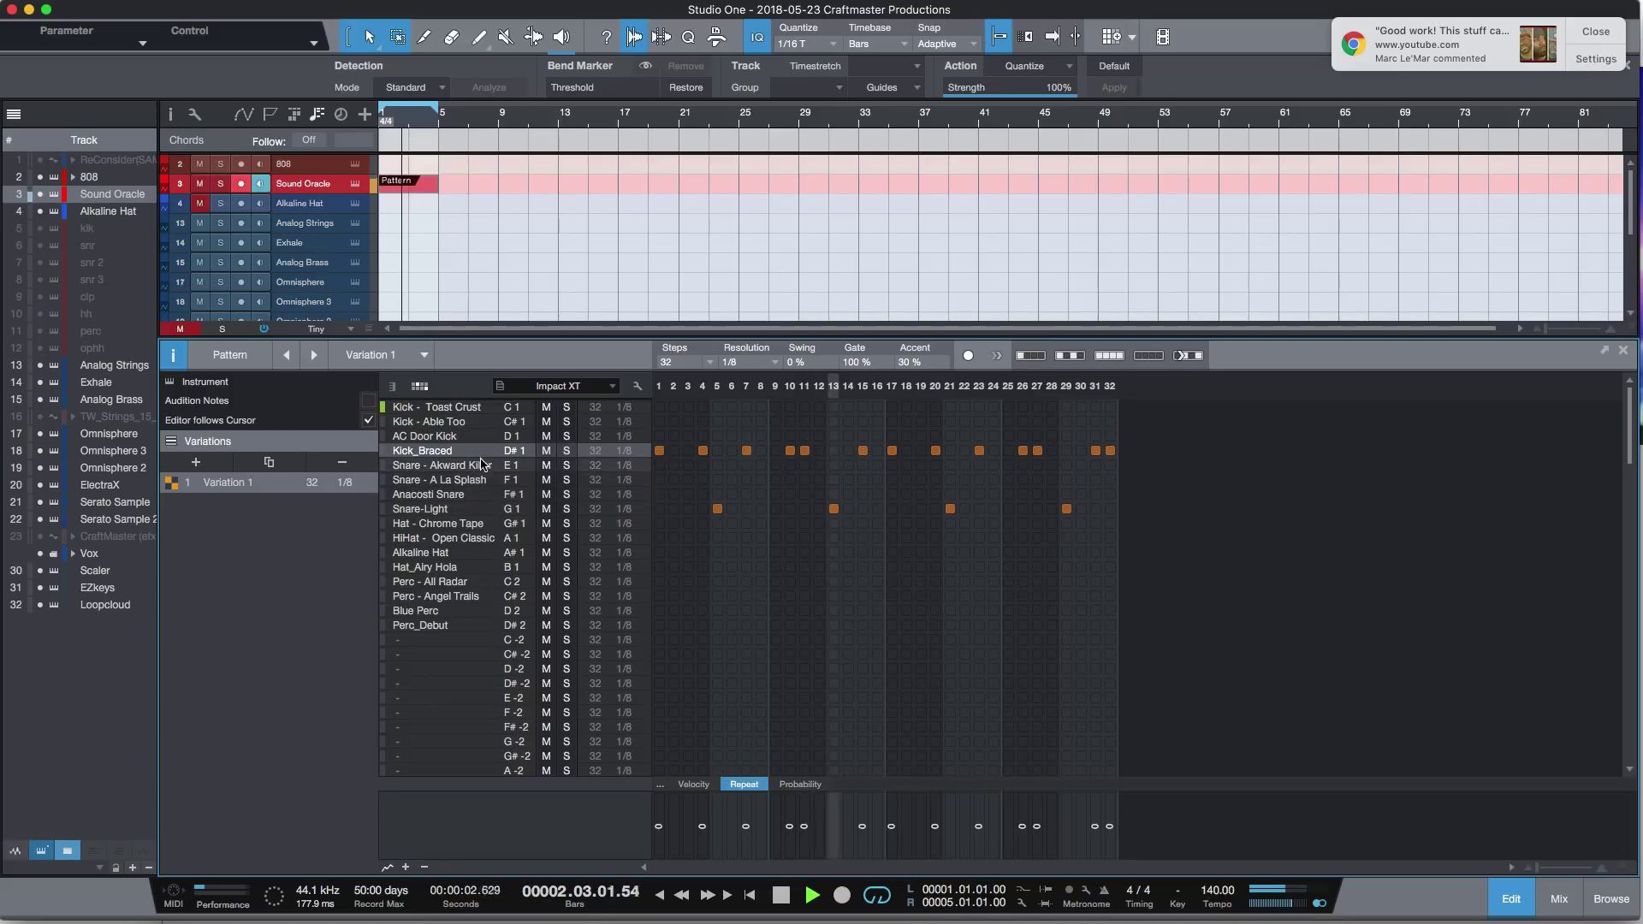
pyautogui.press('space')
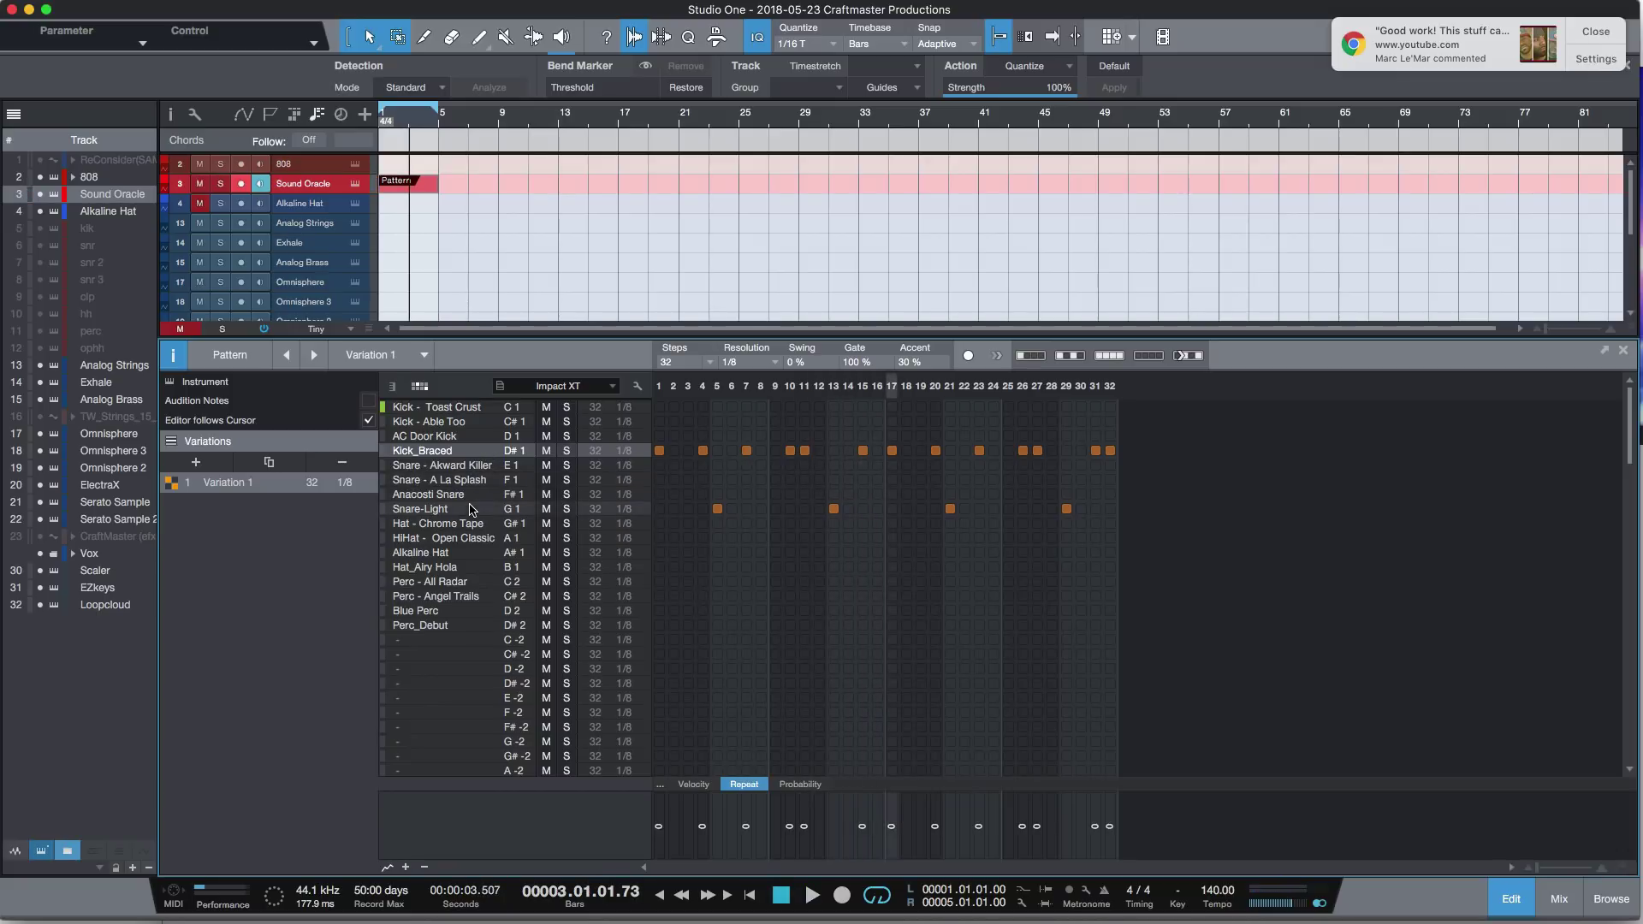
# Replay the pattern, close the floating Impact XT panel, and select the Alkaline Hat row.
pyautogui.press('F3')
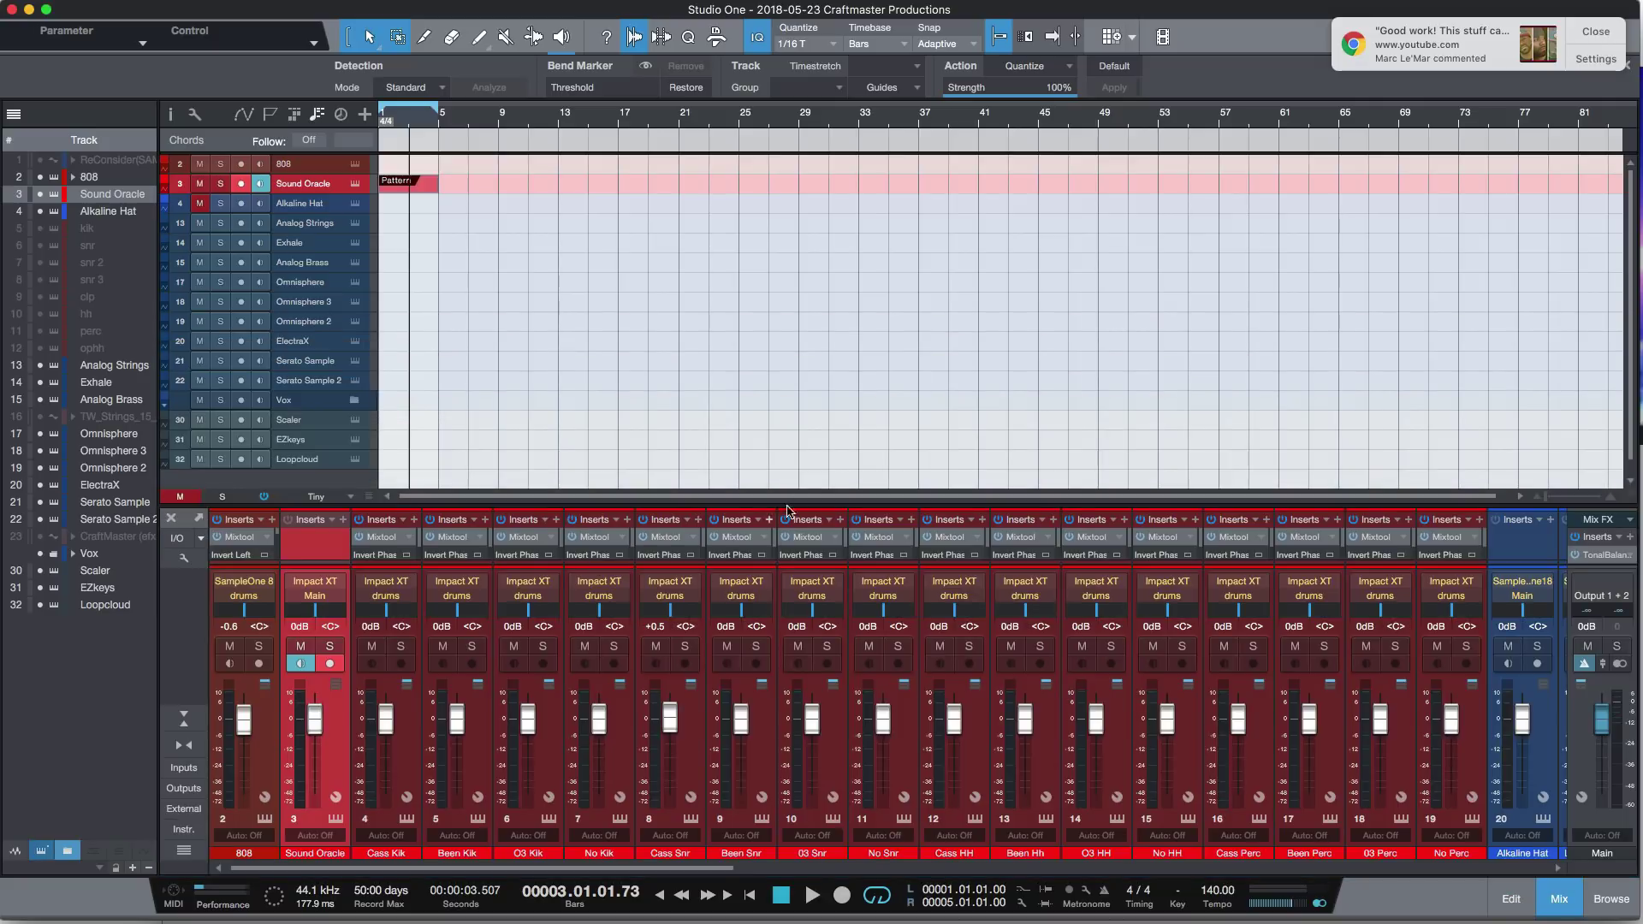
pyautogui.press('space')
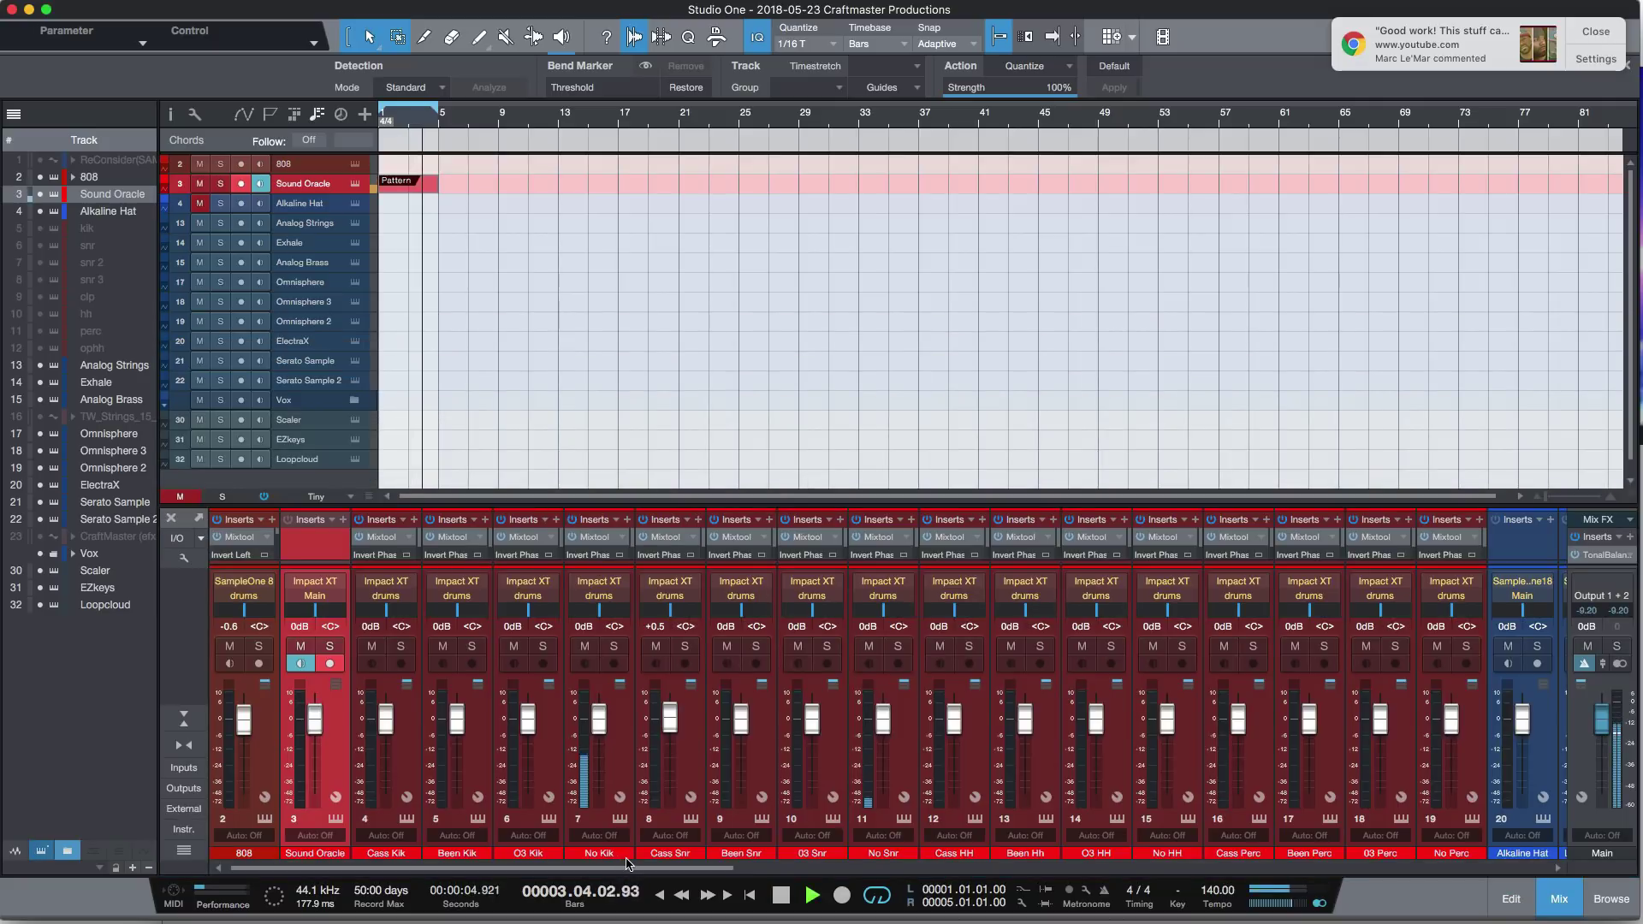
pyautogui.press('space')
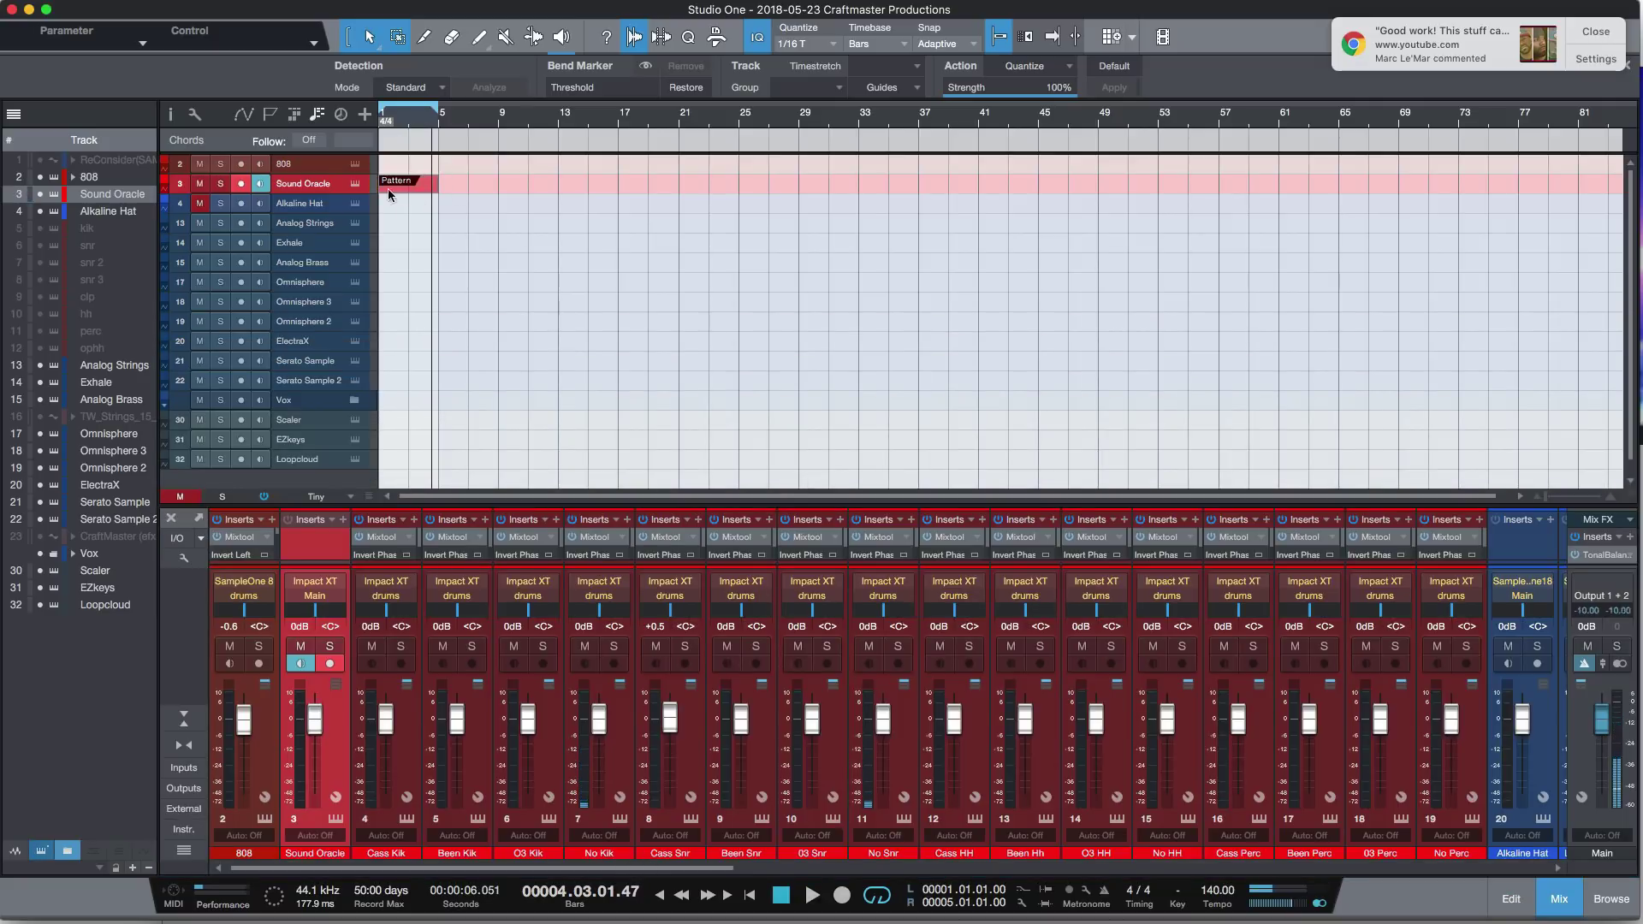
pyautogui.click(355, 183)
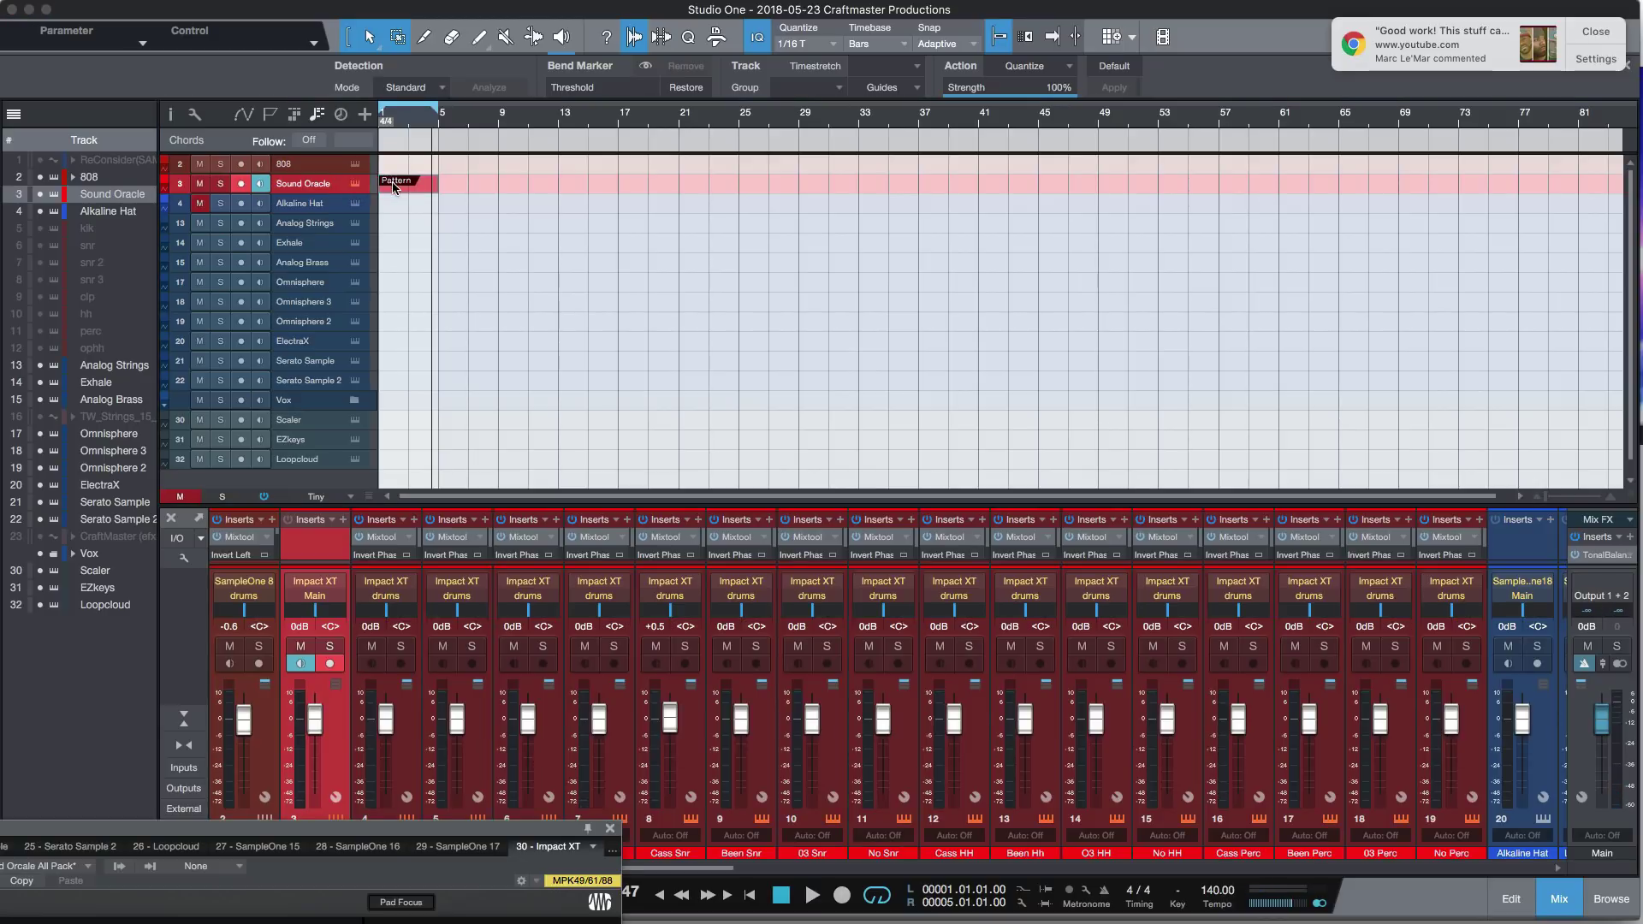
pyautogui.doubleClick(387, 183)
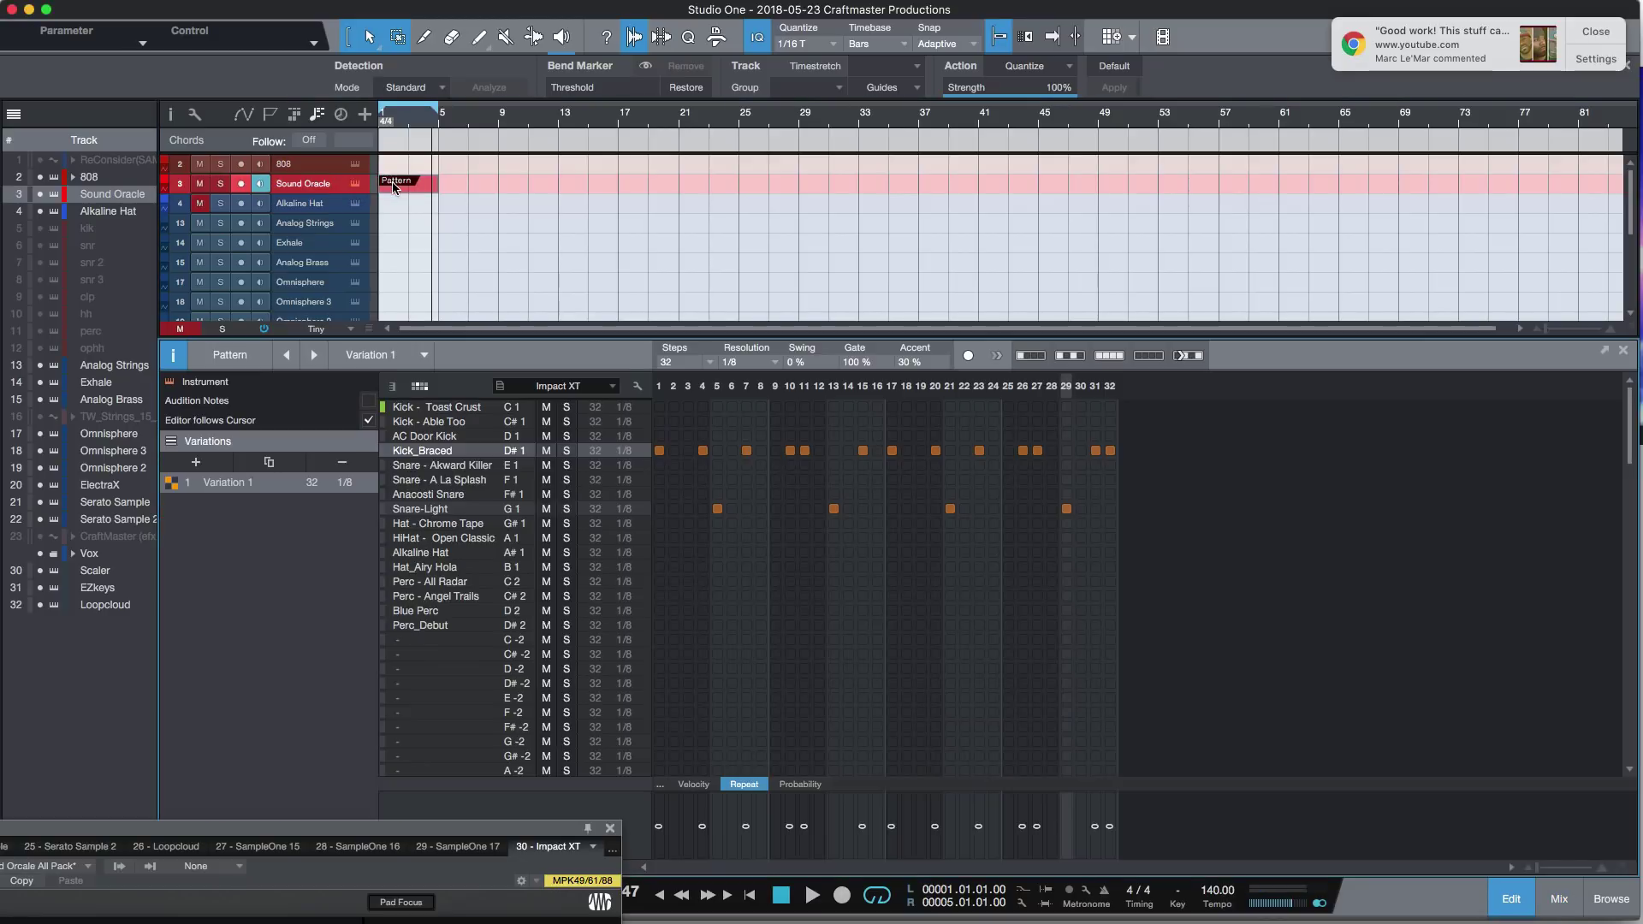
pyautogui.click(611, 830)
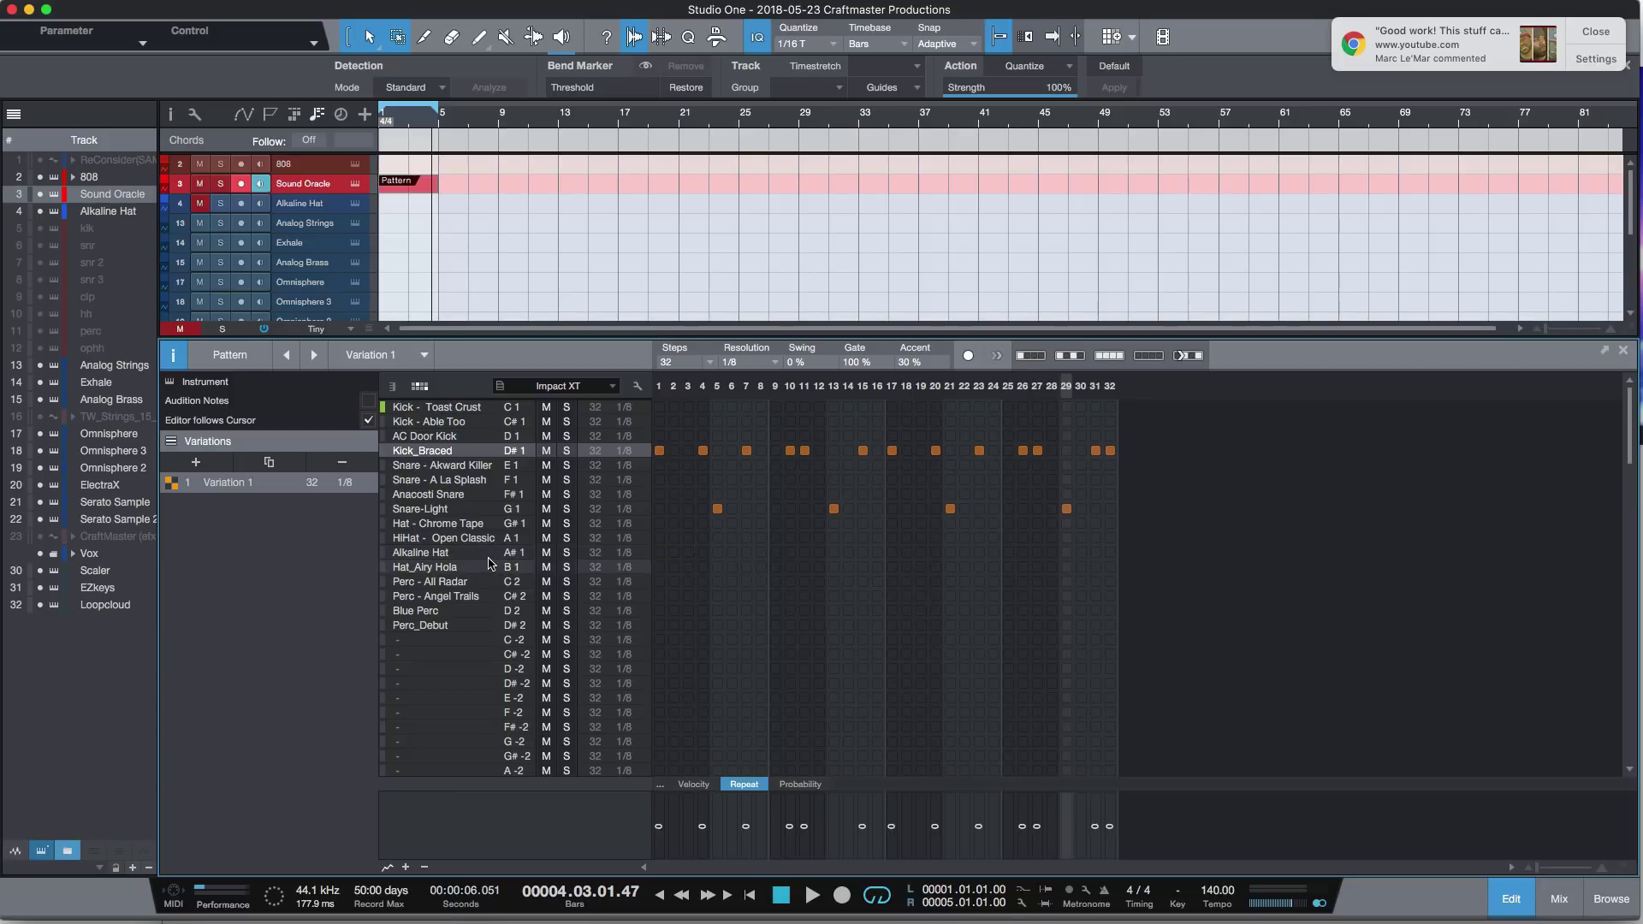
pyautogui.click(462, 553)
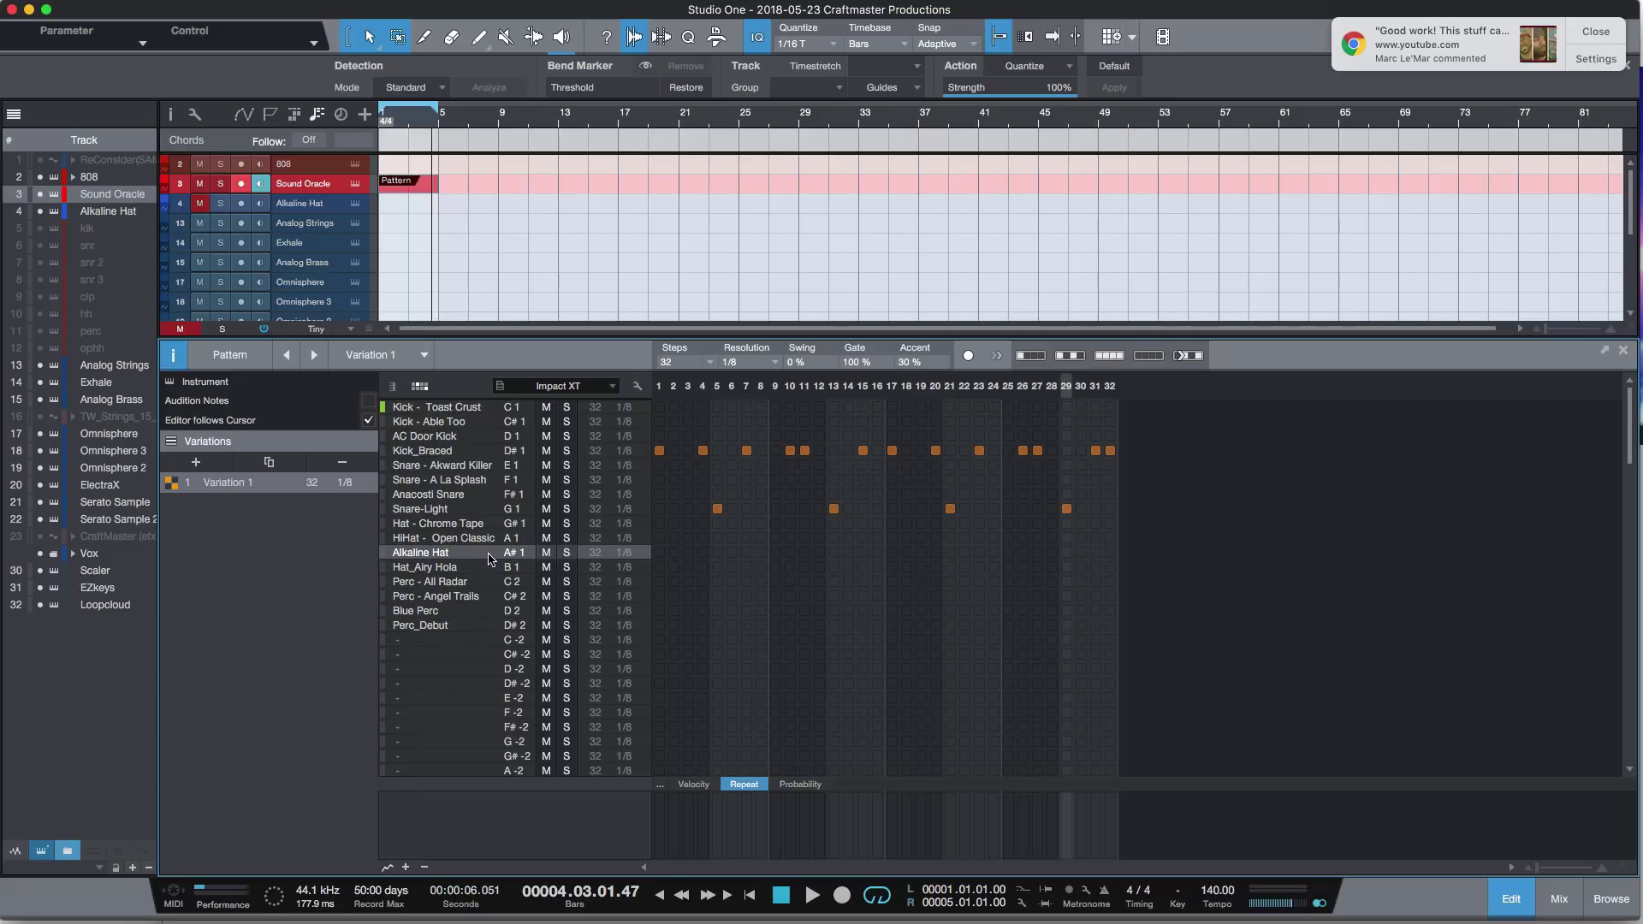
# Fill all 32 Alkaline Hat steps with hi-hat hits and play the pattern back.
pyautogui.click(1106, 359)
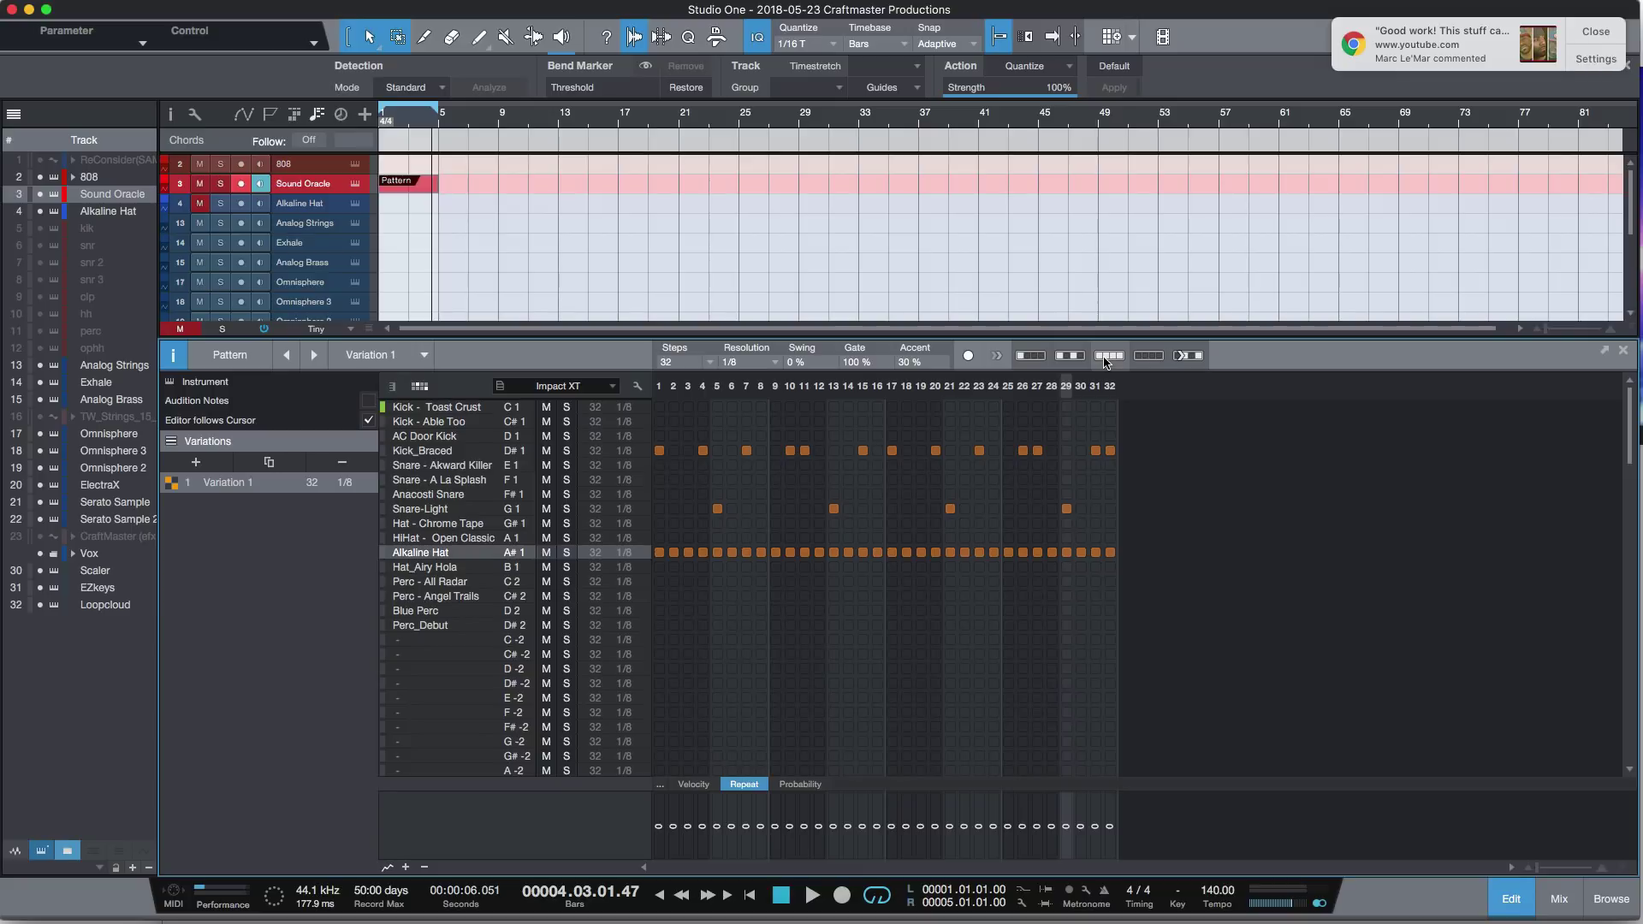
pyautogui.press('space')
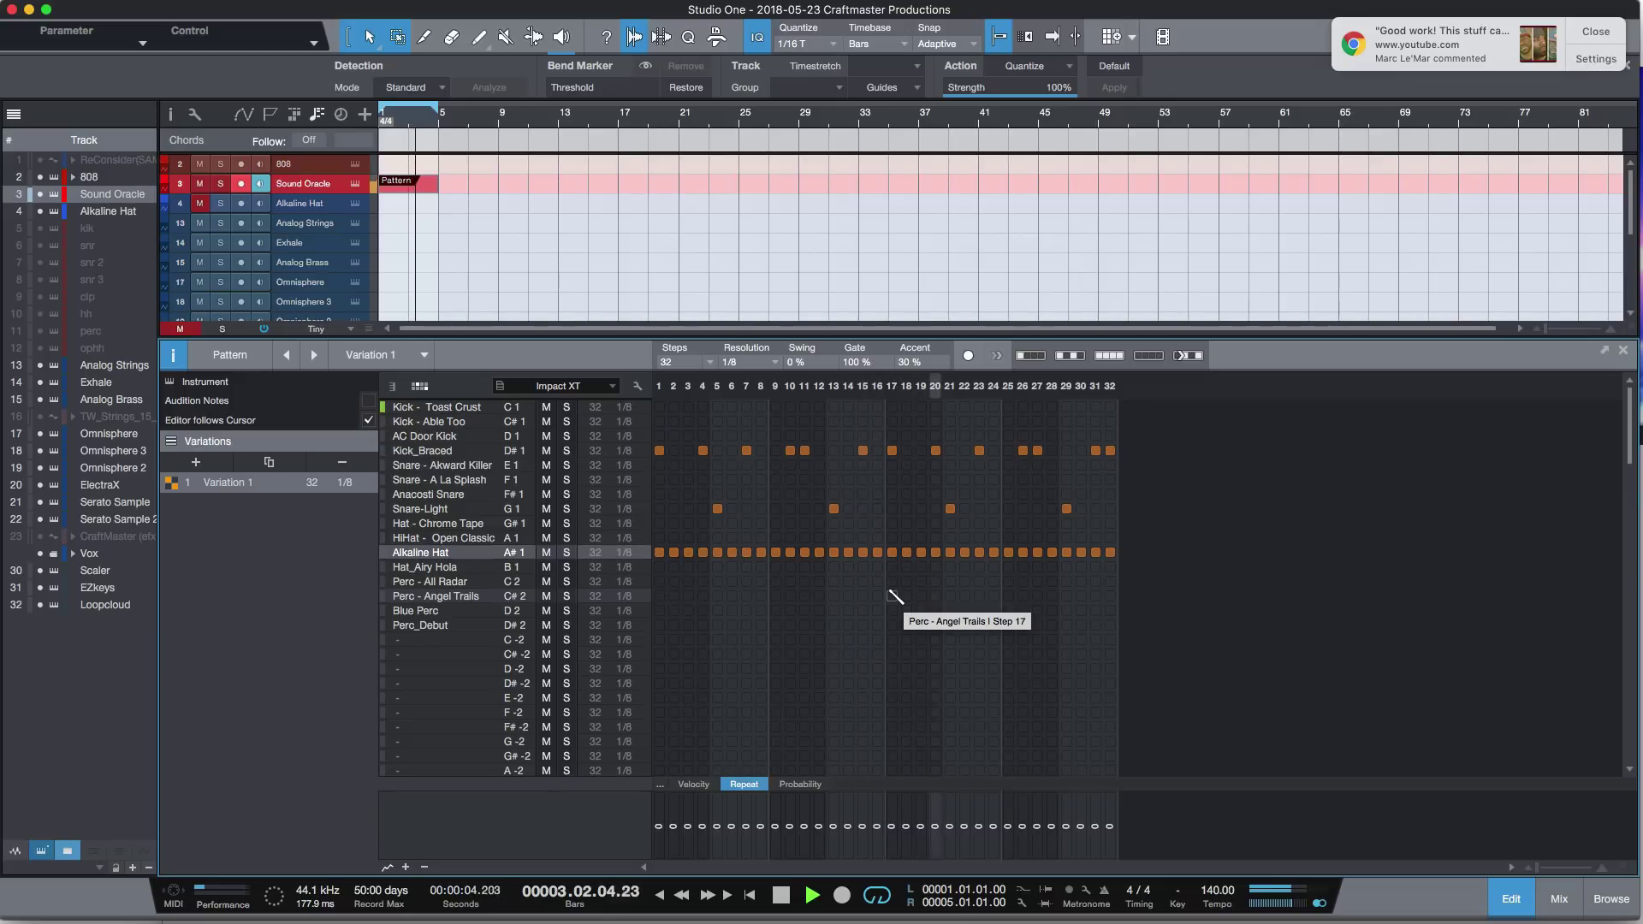
pyautogui.press('space')
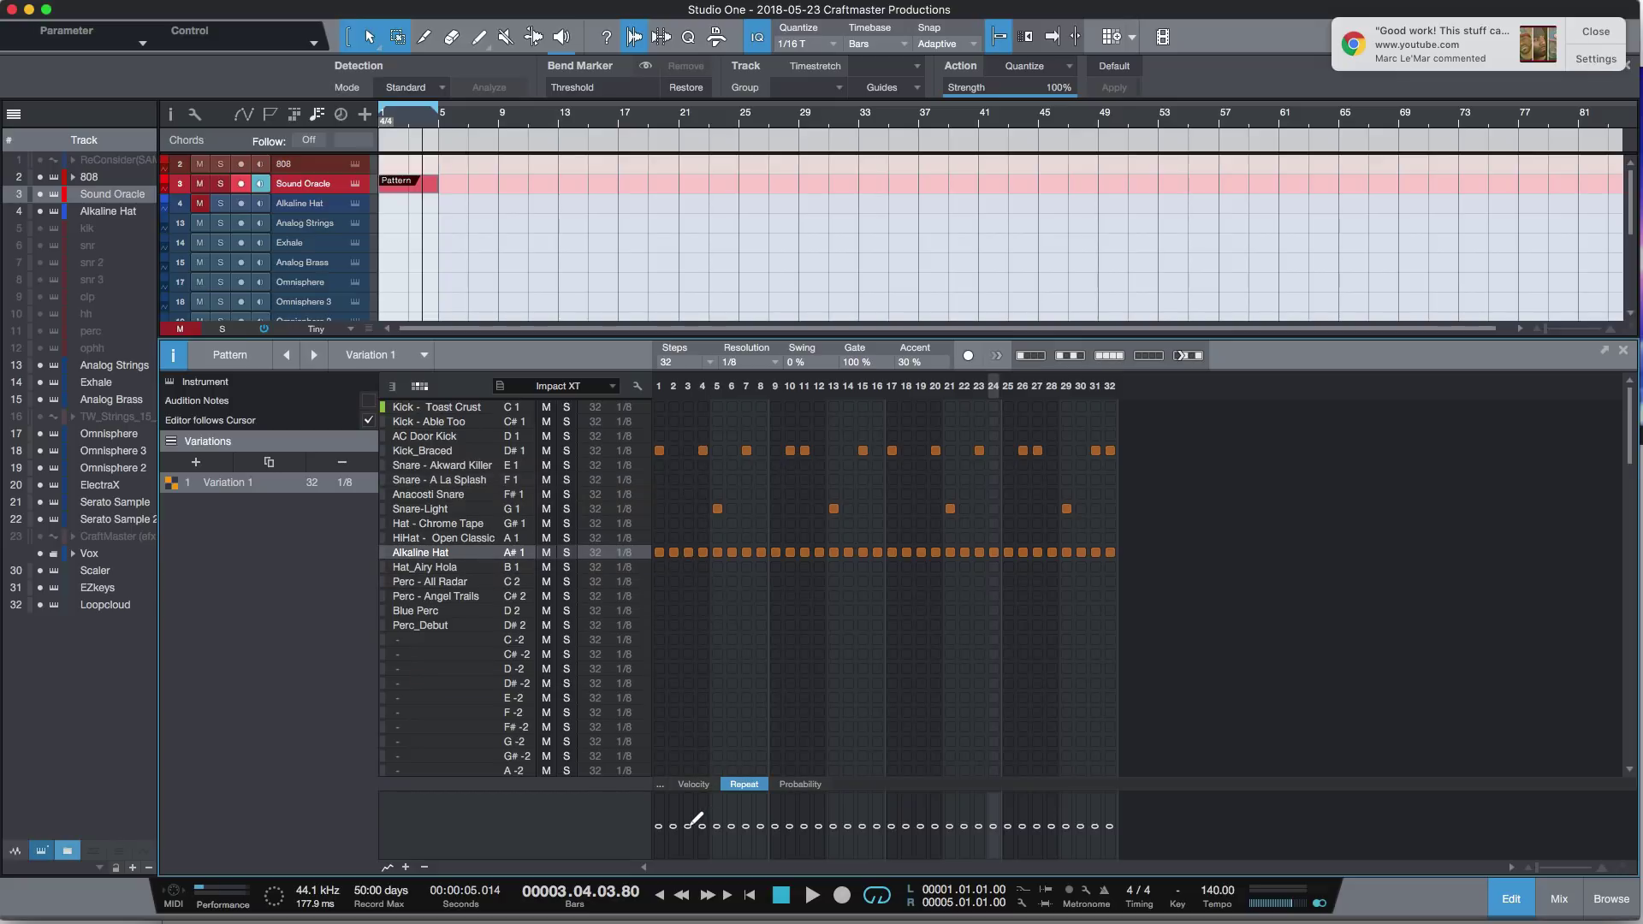
# Give Alkaline Hat step 3 a repeat roll, lowering it to three while checking playback.
pyautogui.moveTo(690, 825); pyautogui.dragTo(694, 793)
pyautogui.click(689, 550)
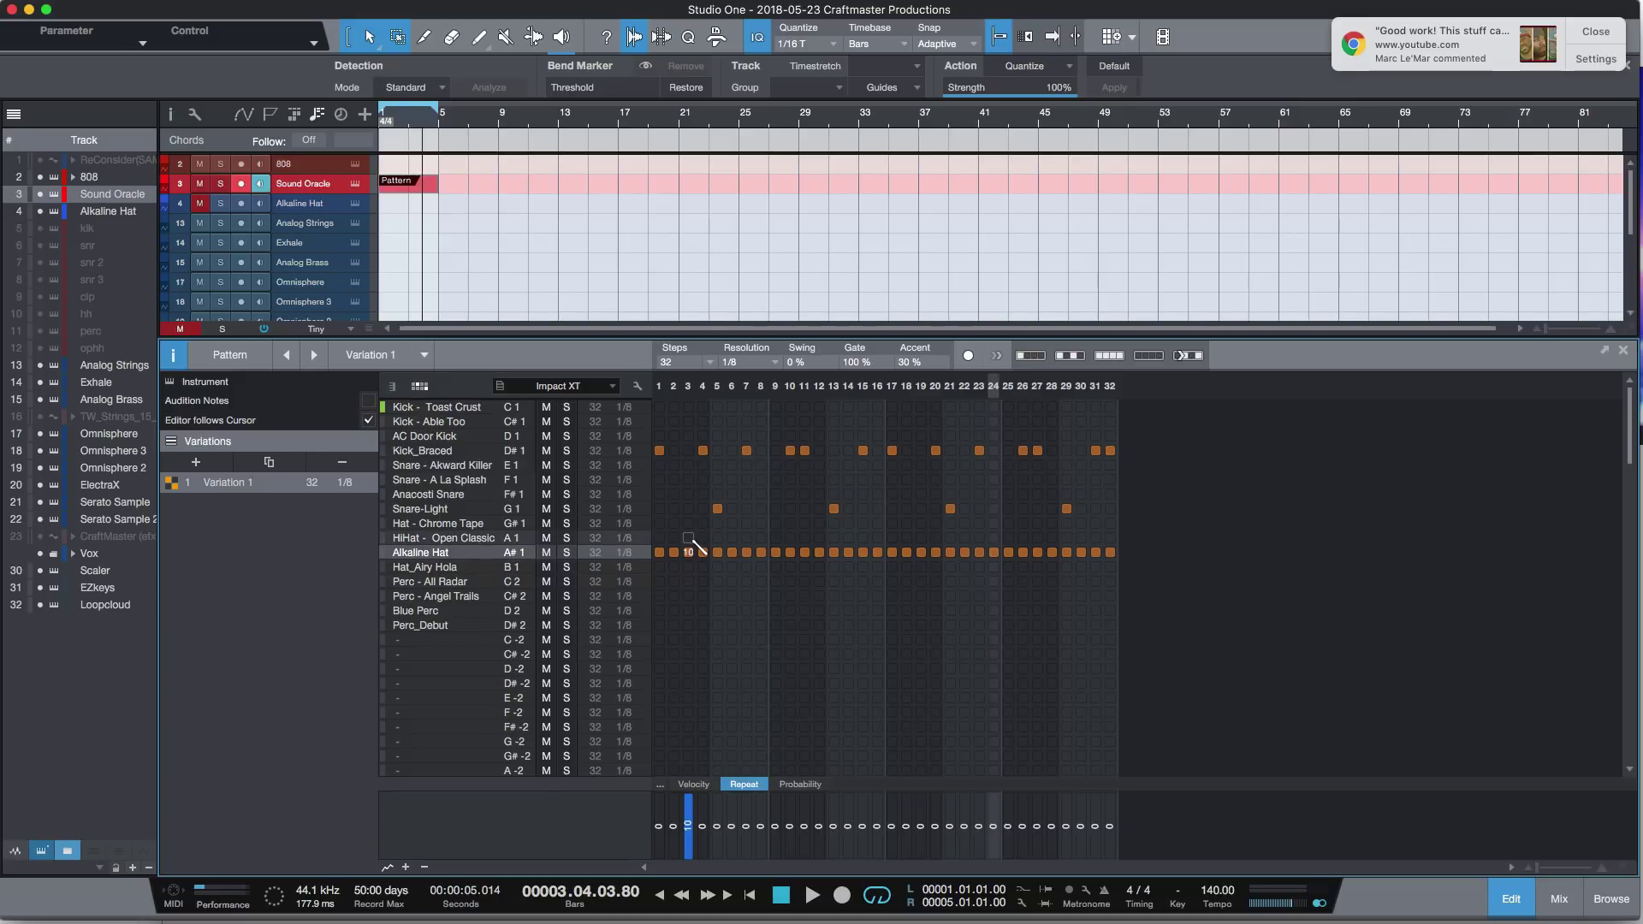
pyautogui.click(693, 551)
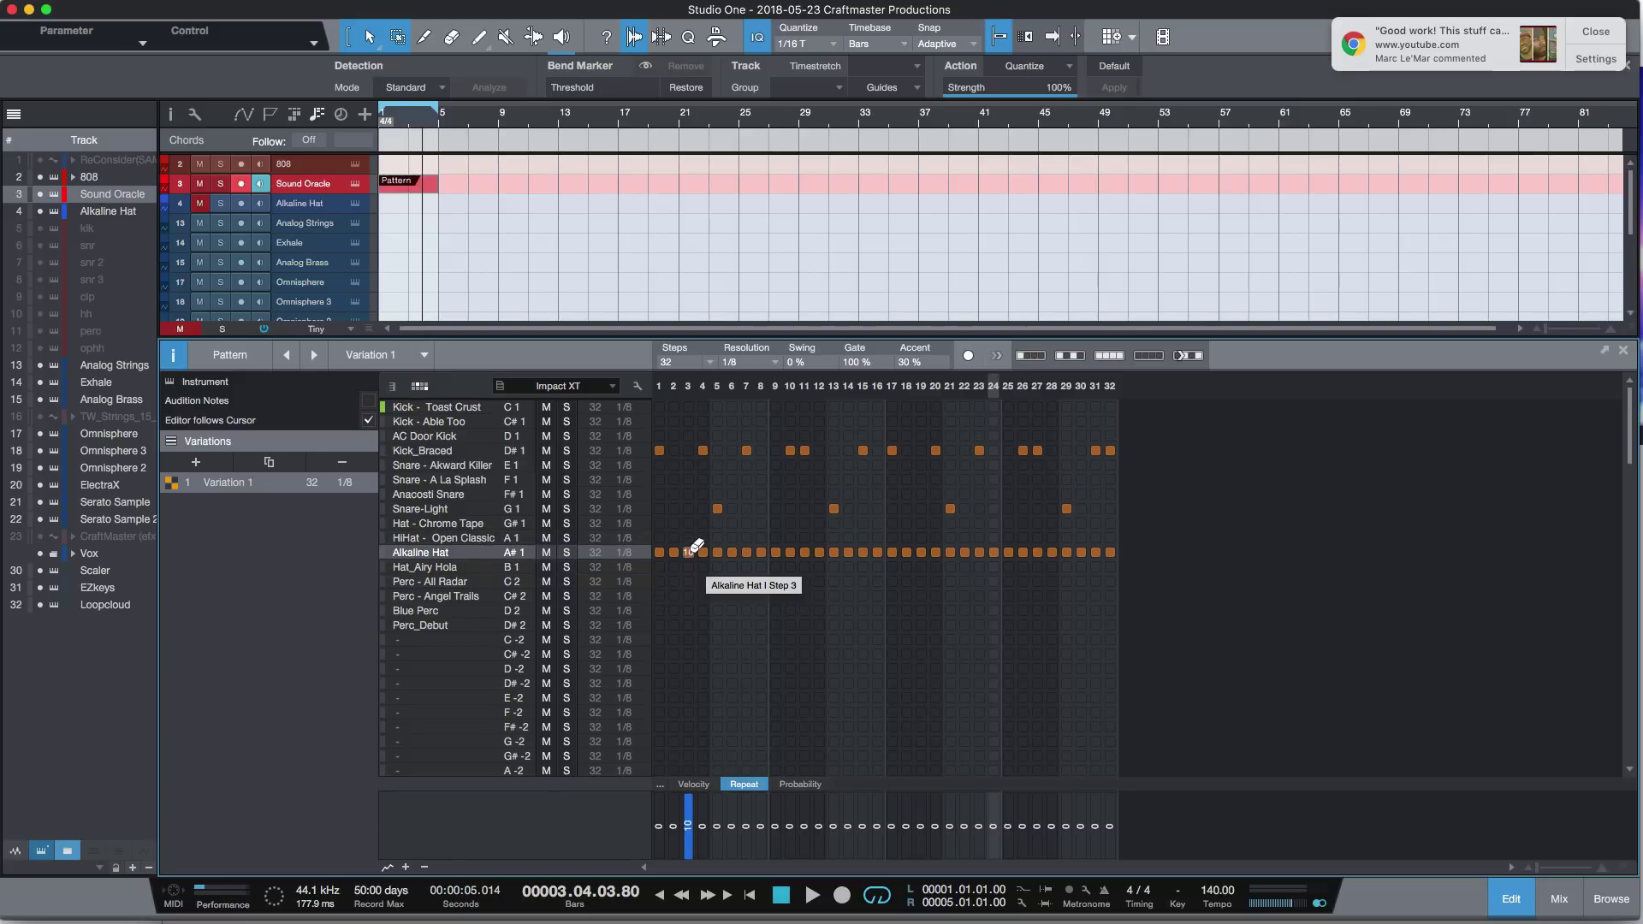
pyautogui.press('space')
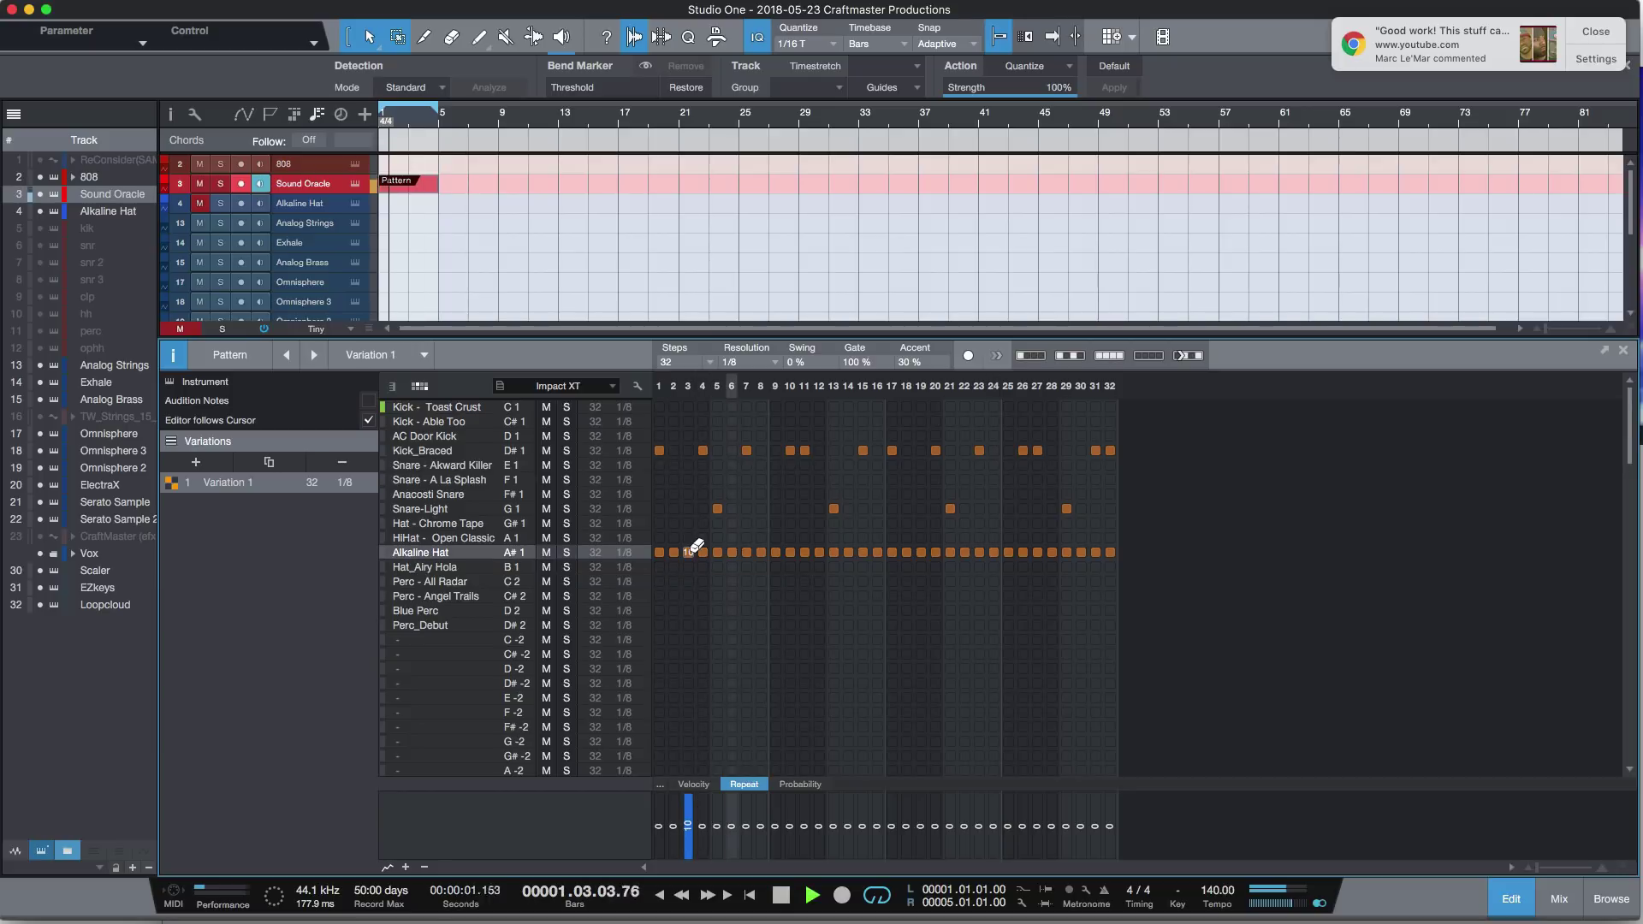
pyautogui.press('space')
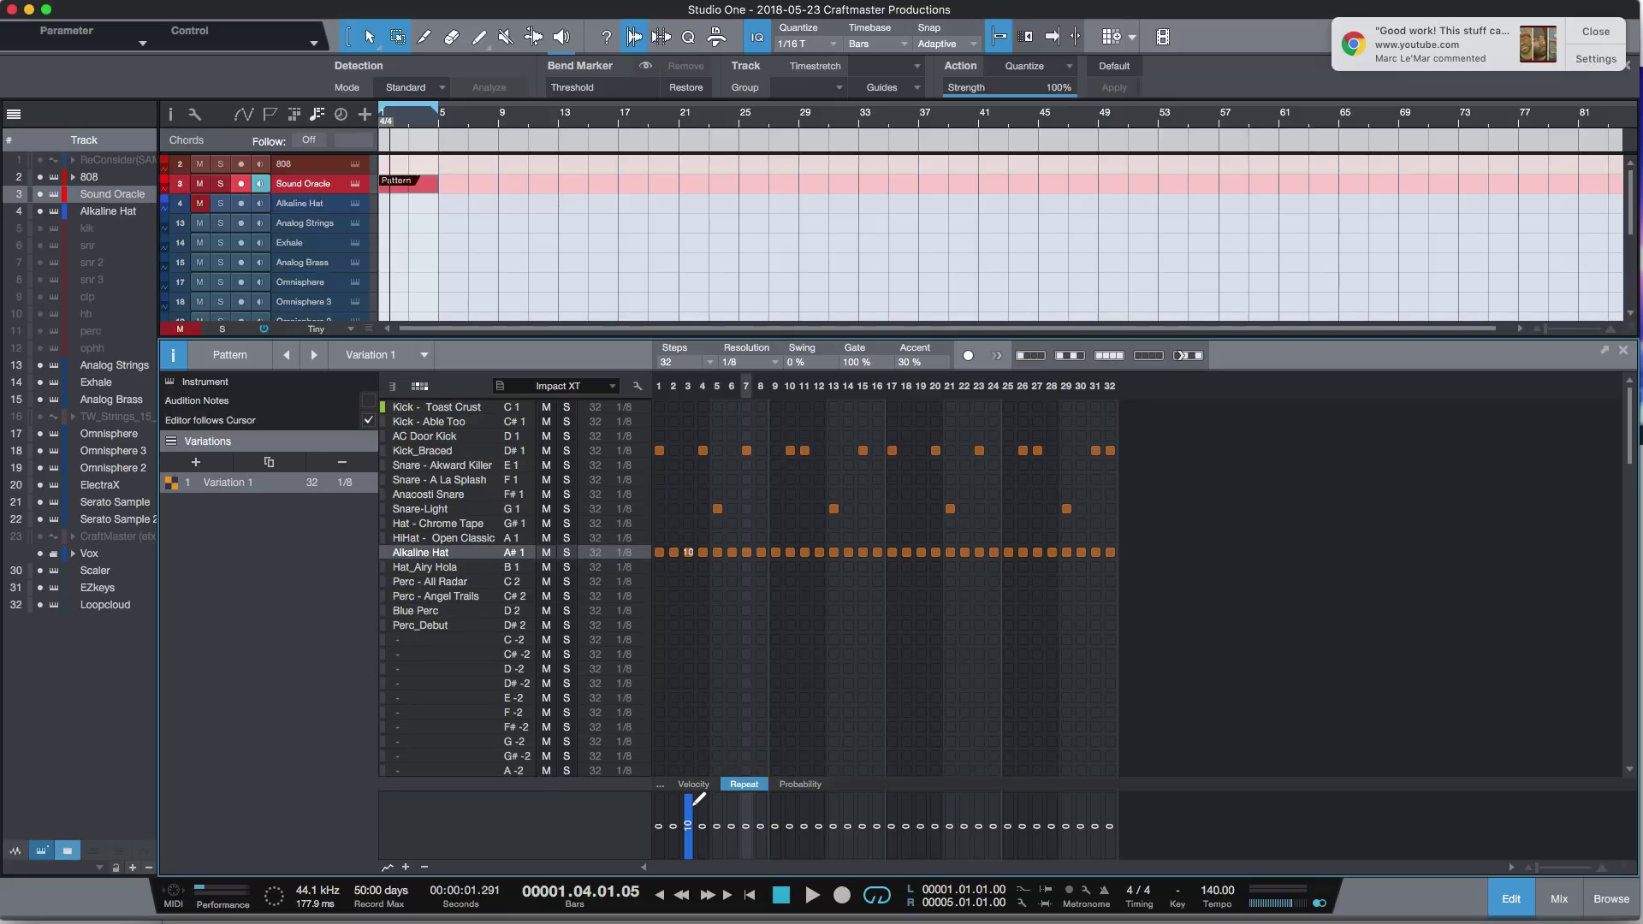
pyautogui.moveTo(695, 802); pyautogui.dragTo(694, 836)
pyautogui.press('space')
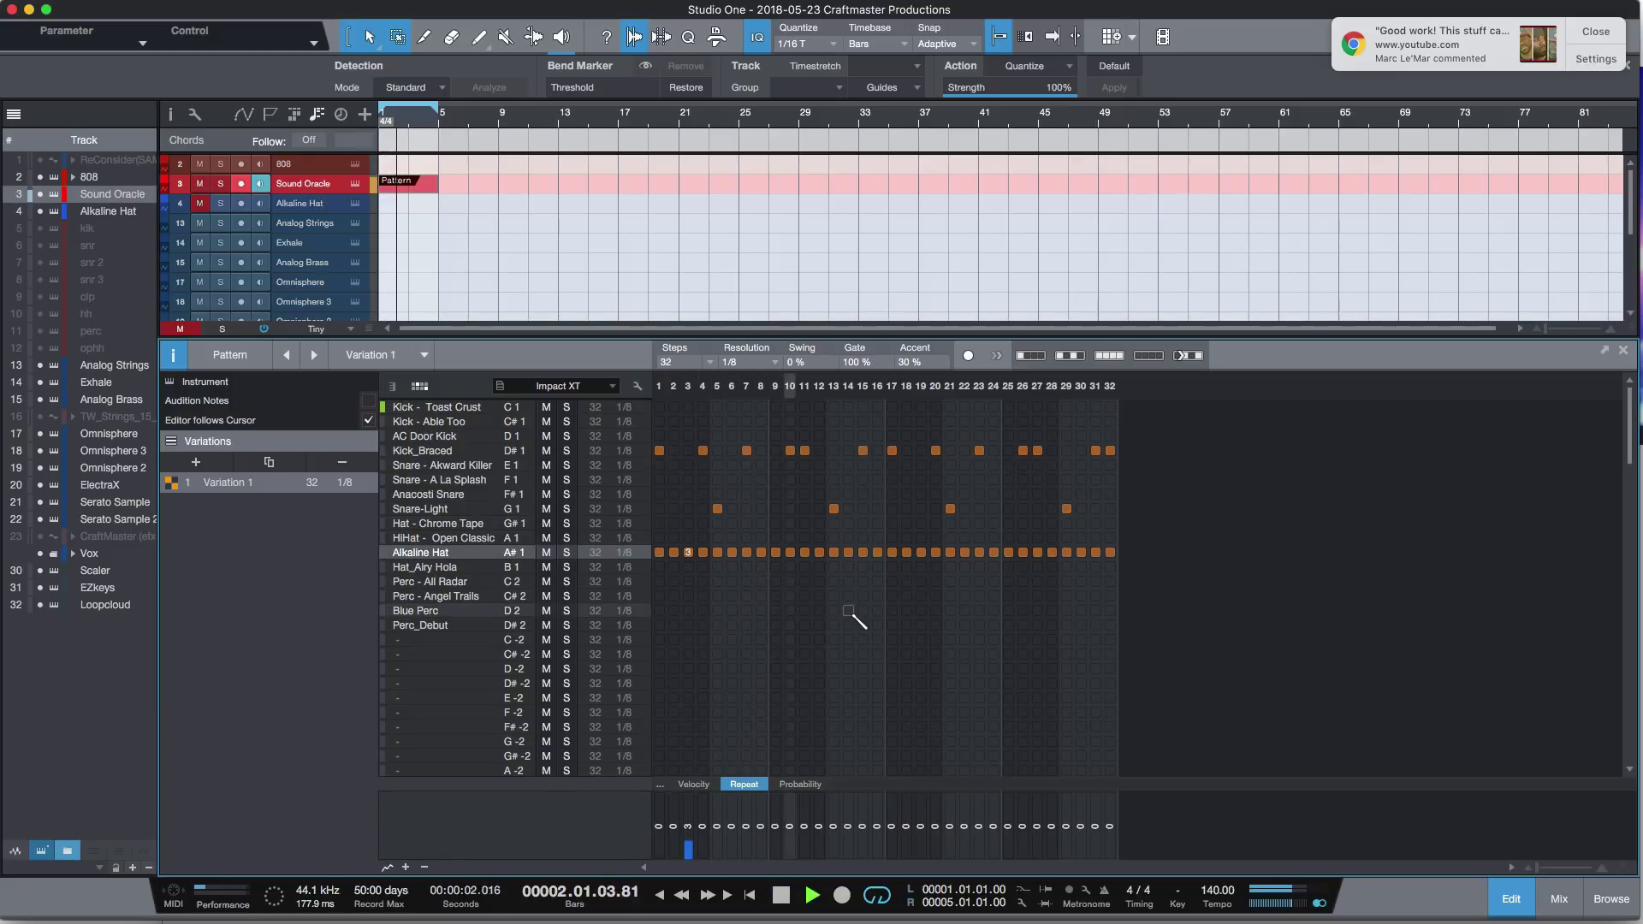
pyautogui.press('space')
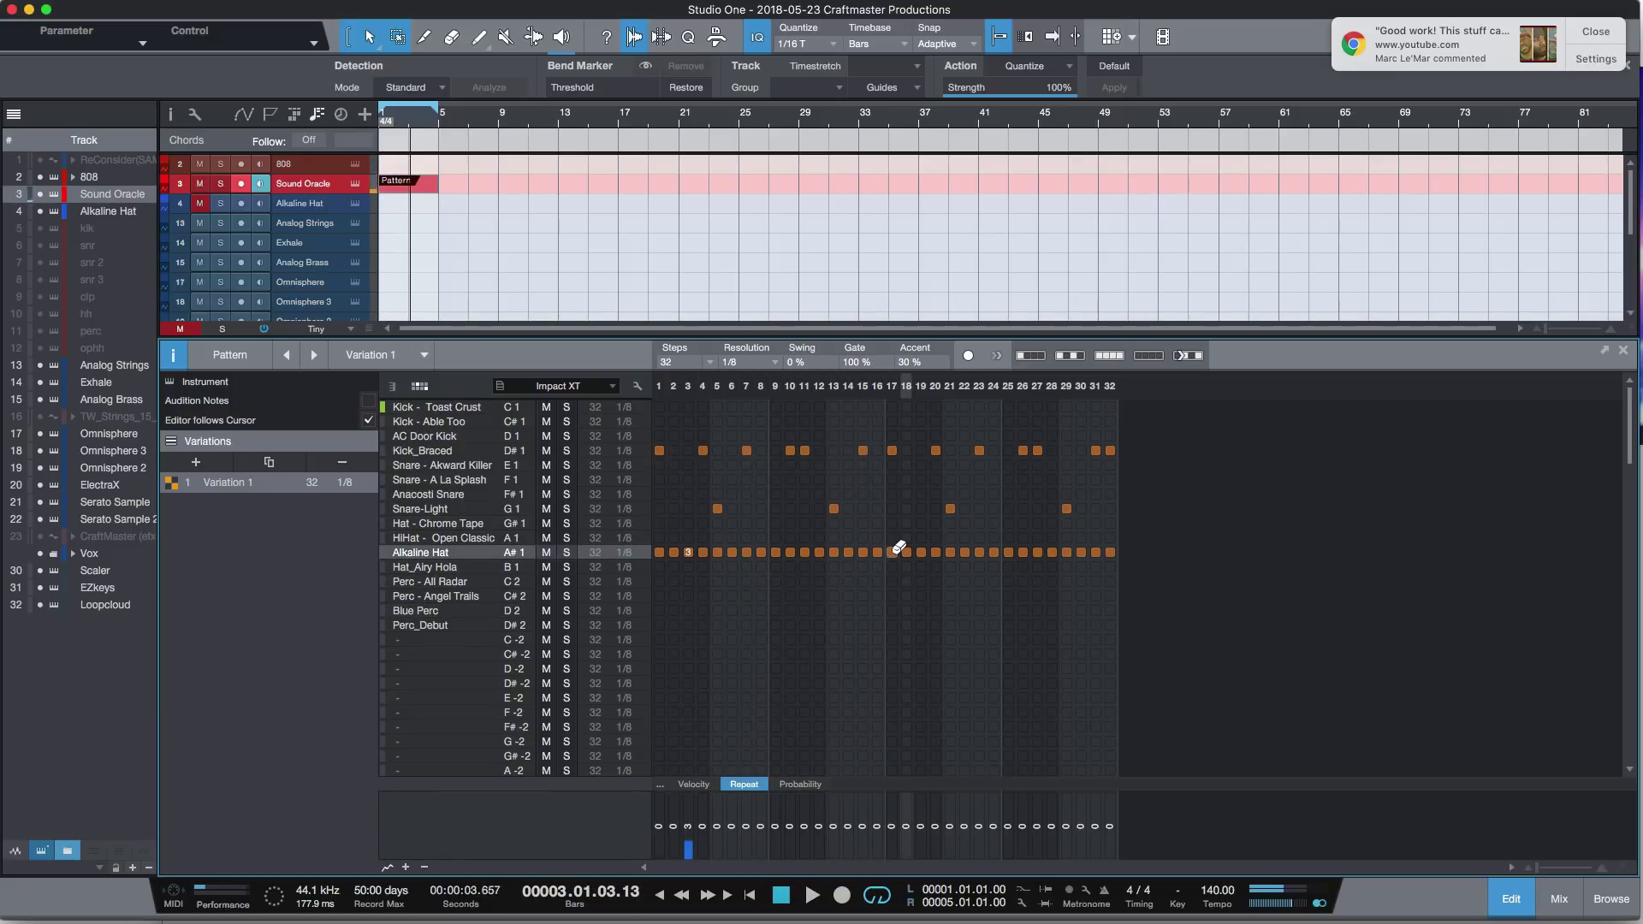
# Add repeat rolls on hi-hat steps 17 and 18 and audition them.
pyautogui.click(892, 830)
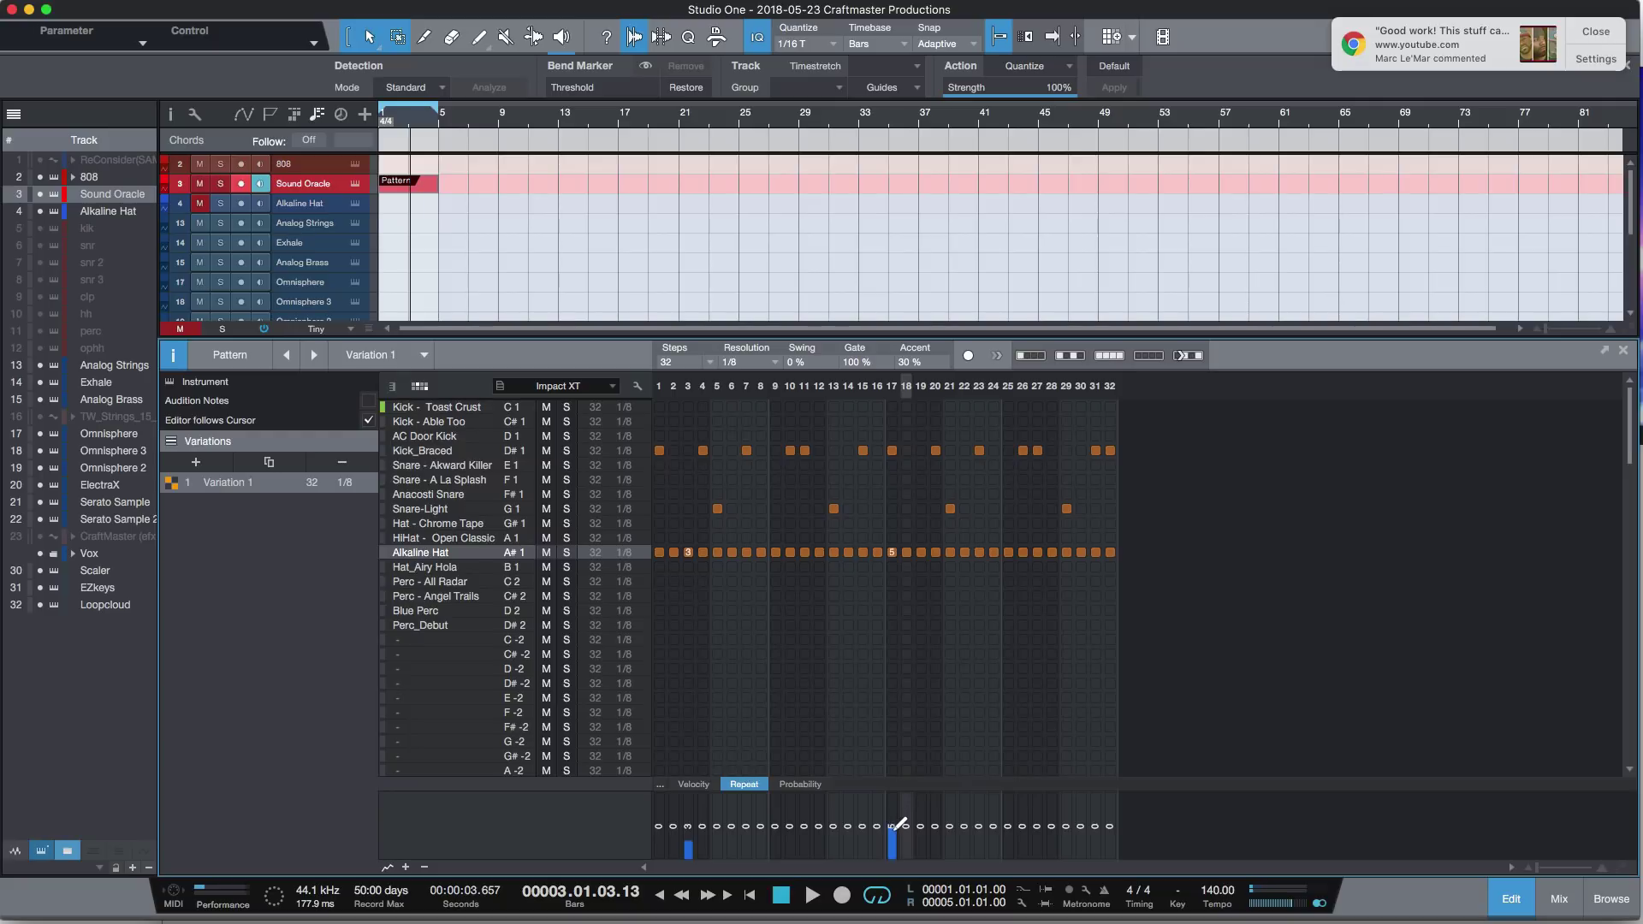
pyautogui.moveTo(900, 829); pyautogui.dragTo(902, 831)
pyautogui.click(909, 831)
pyautogui.press('space')
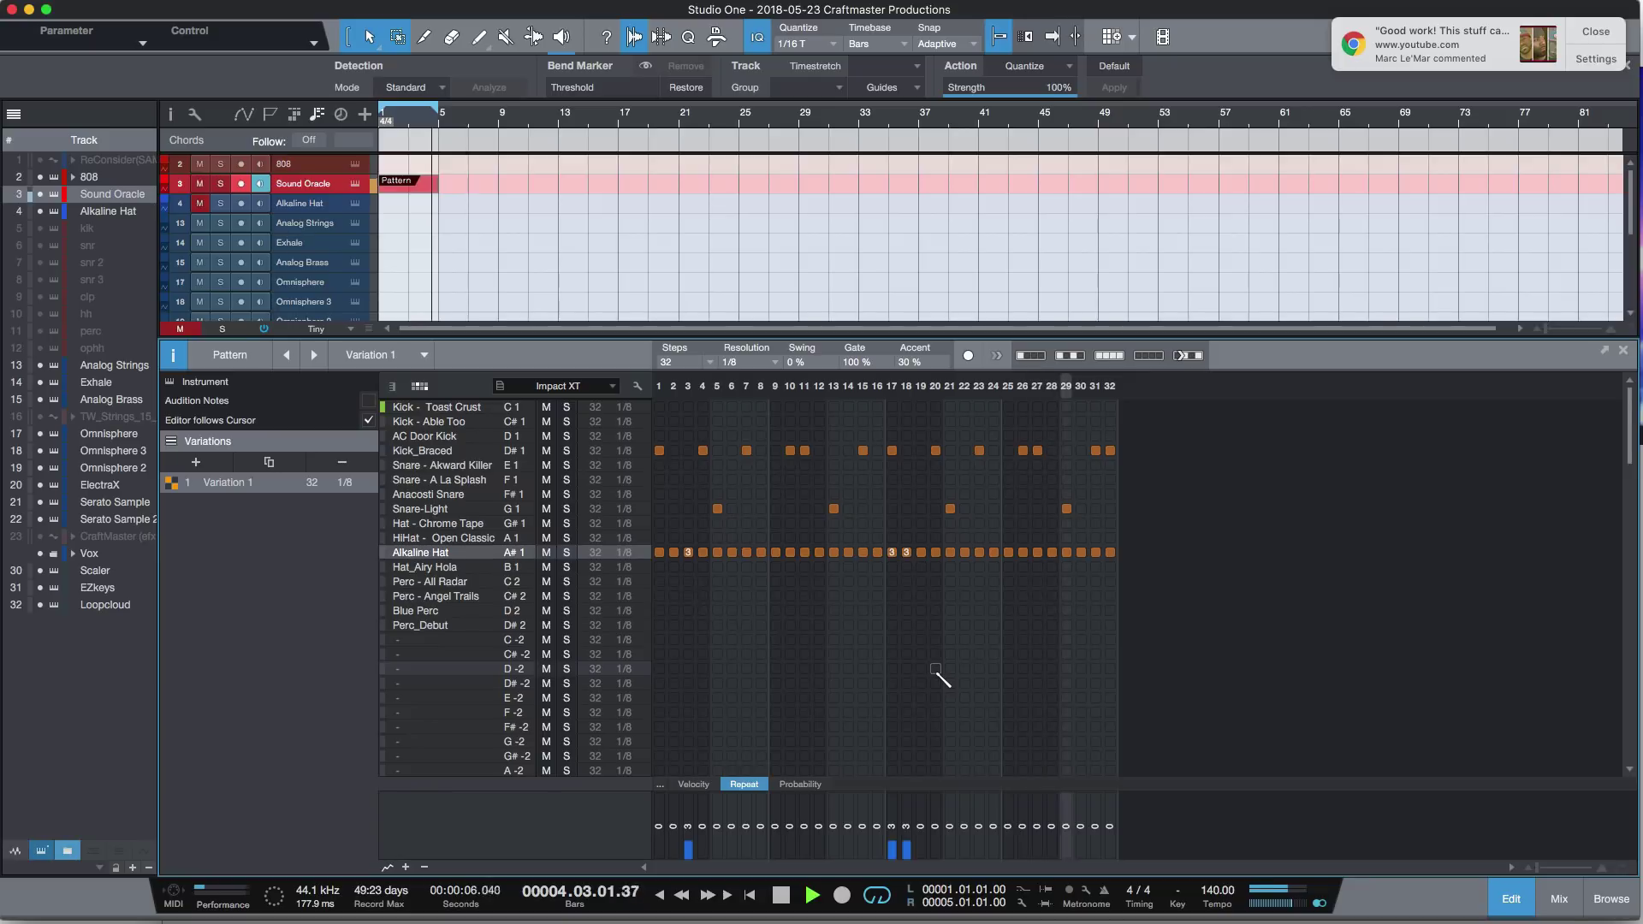
pyautogui.press('space')
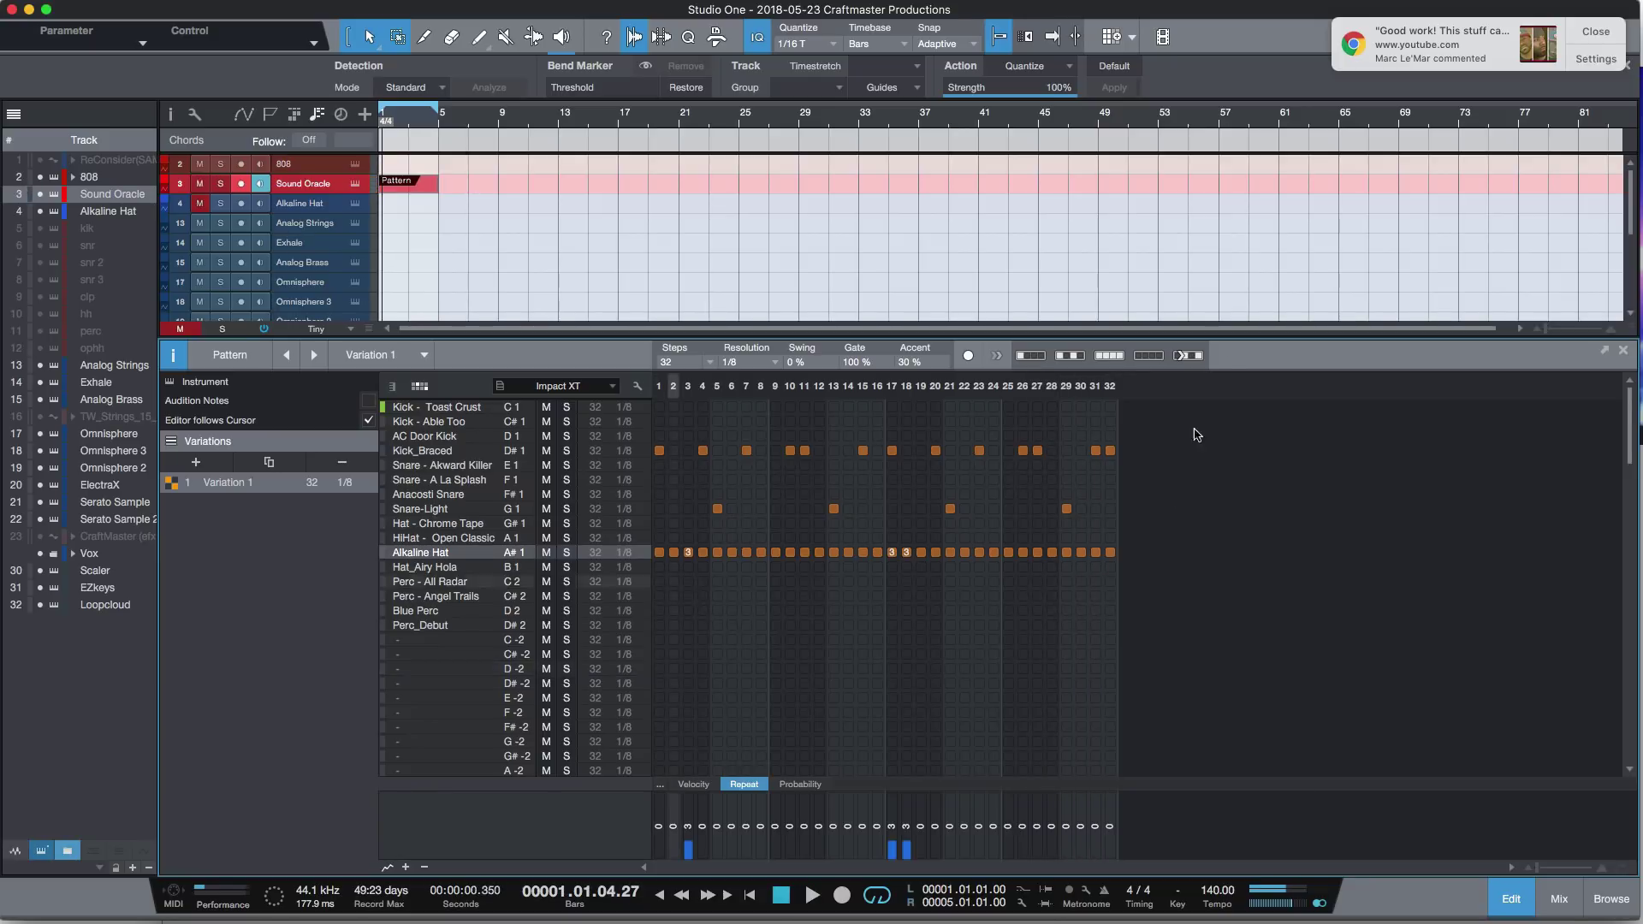
# Give Kick_Braced step 32 a repeat of 2, play it back, and show Impact XT.
pyautogui.click(1110, 450)
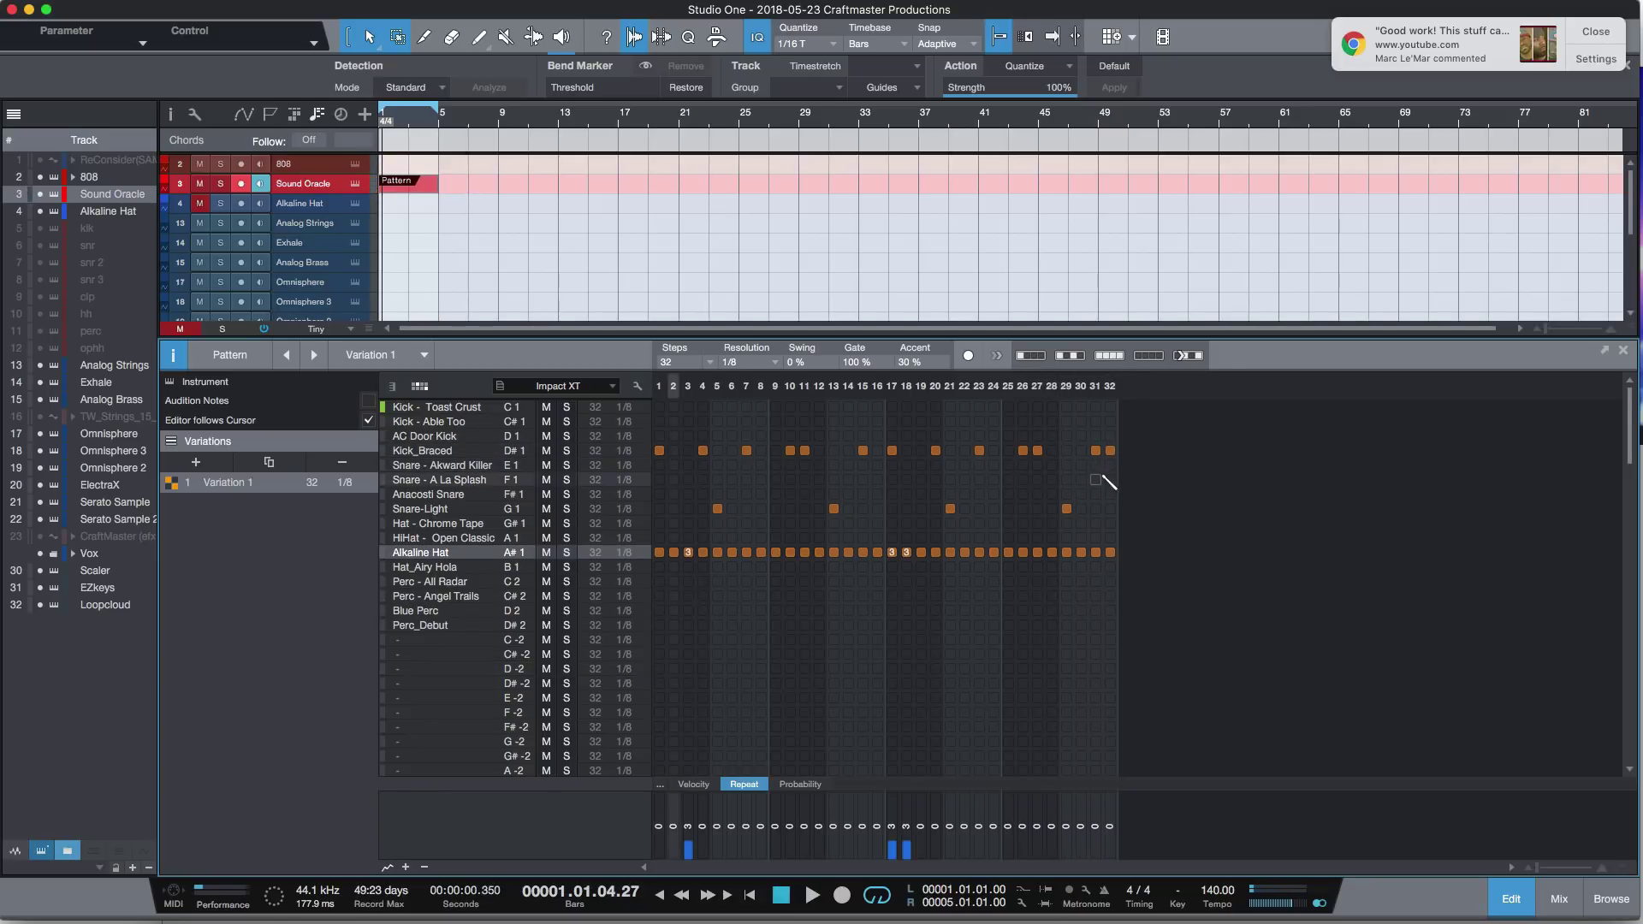
pyautogui.click(477, 450)
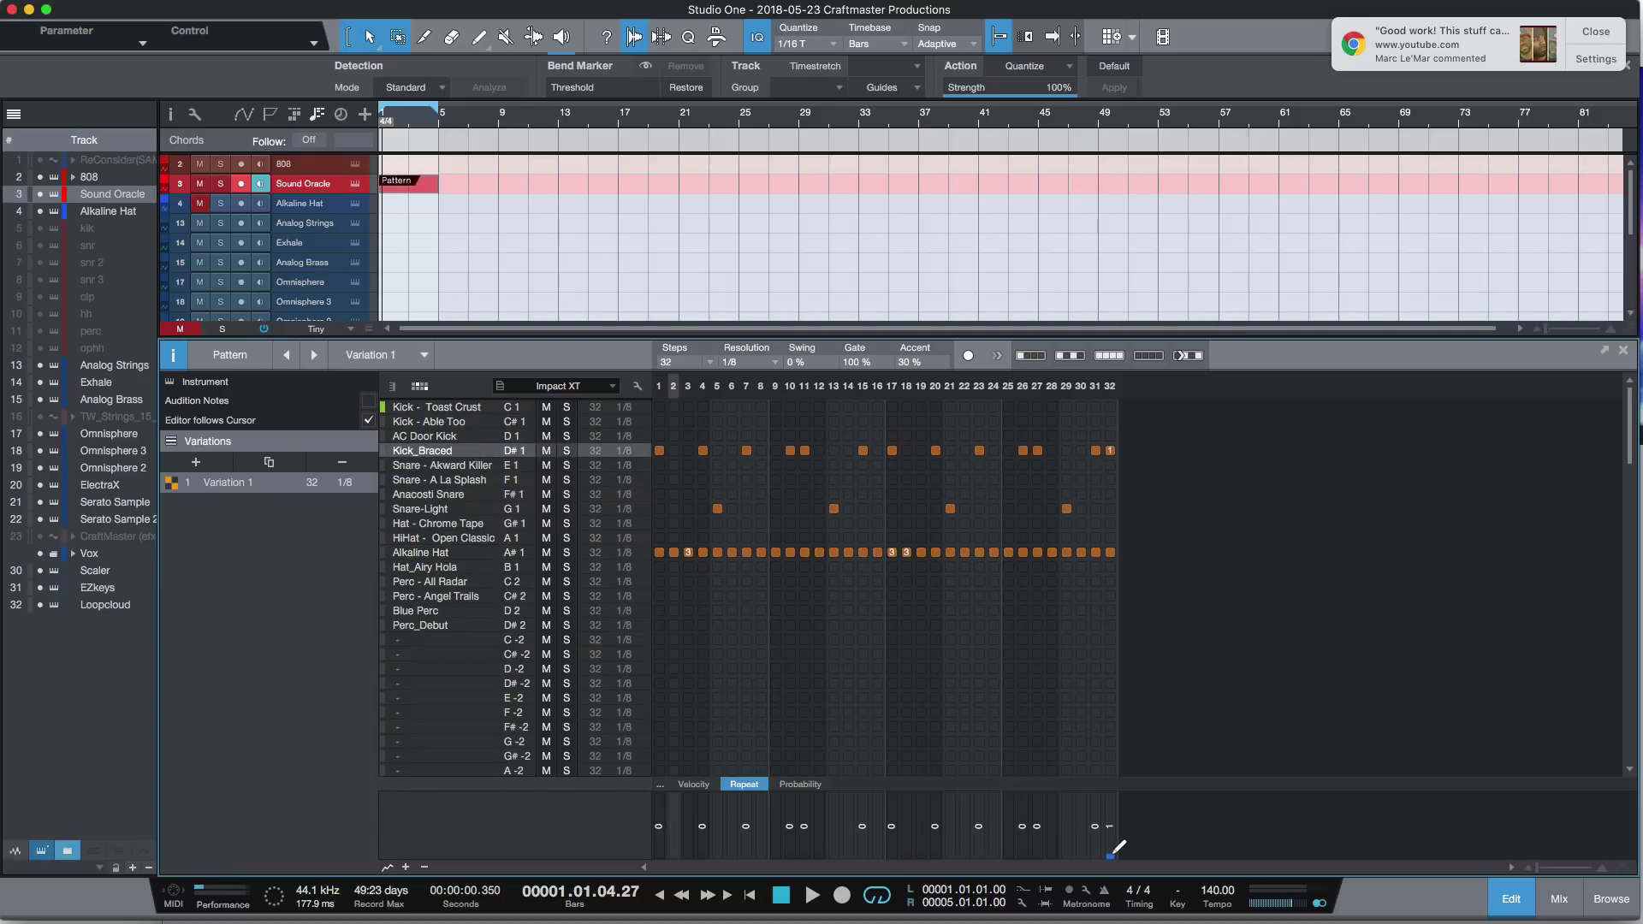
pyautogui.moveTo(1111, 856); pyautogui.dragTo(1116, 861)
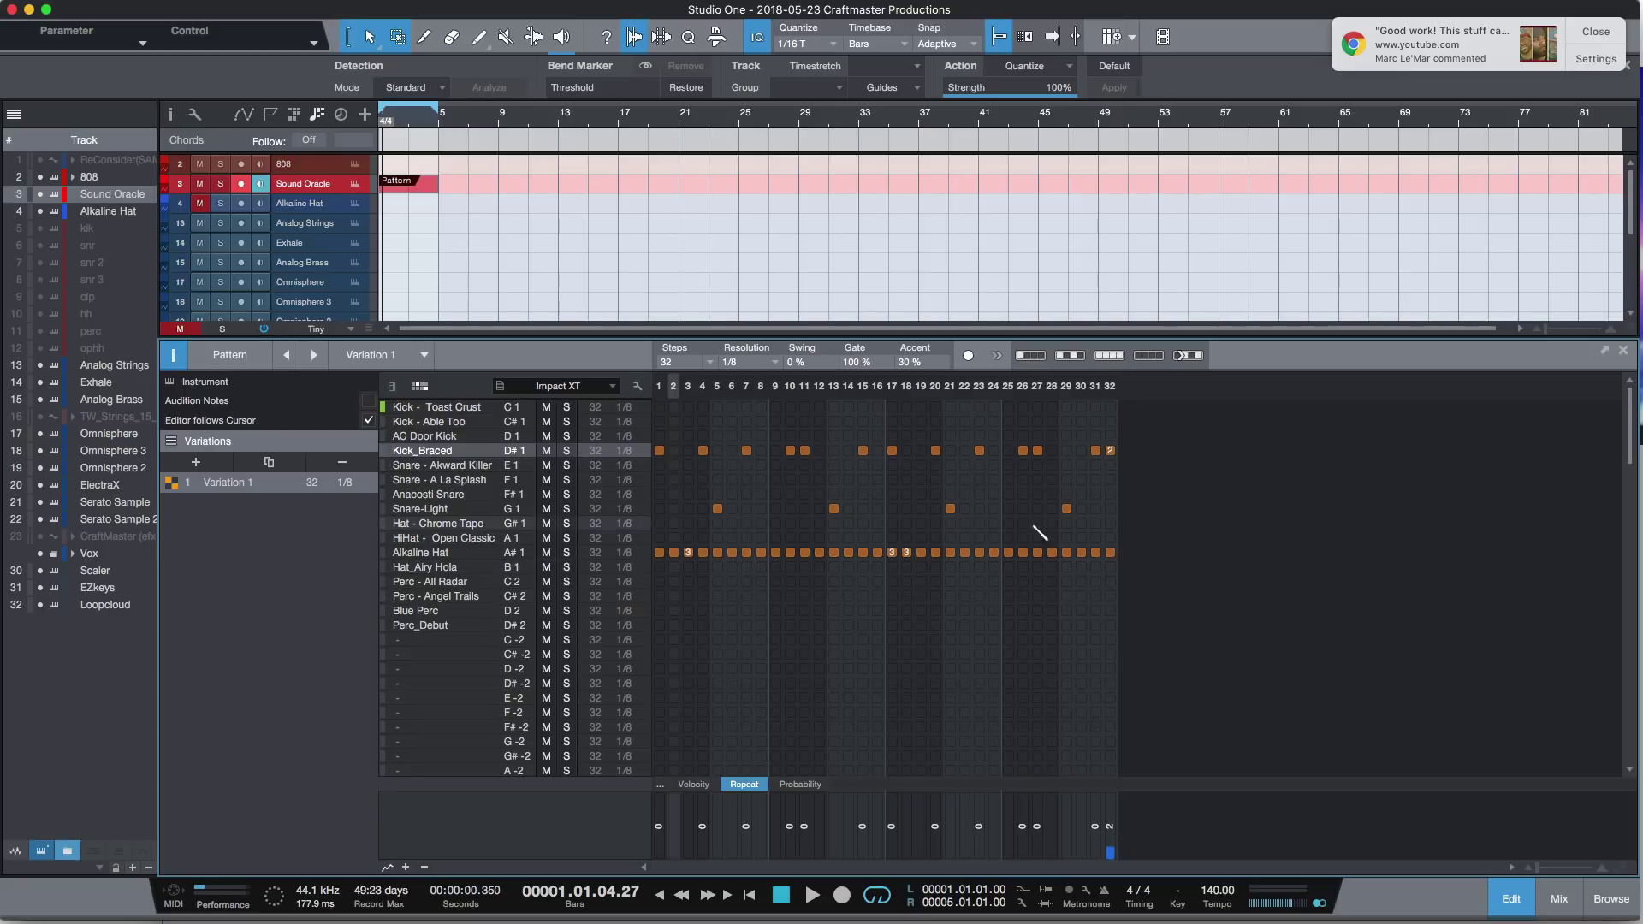
pyautogui.press('space')
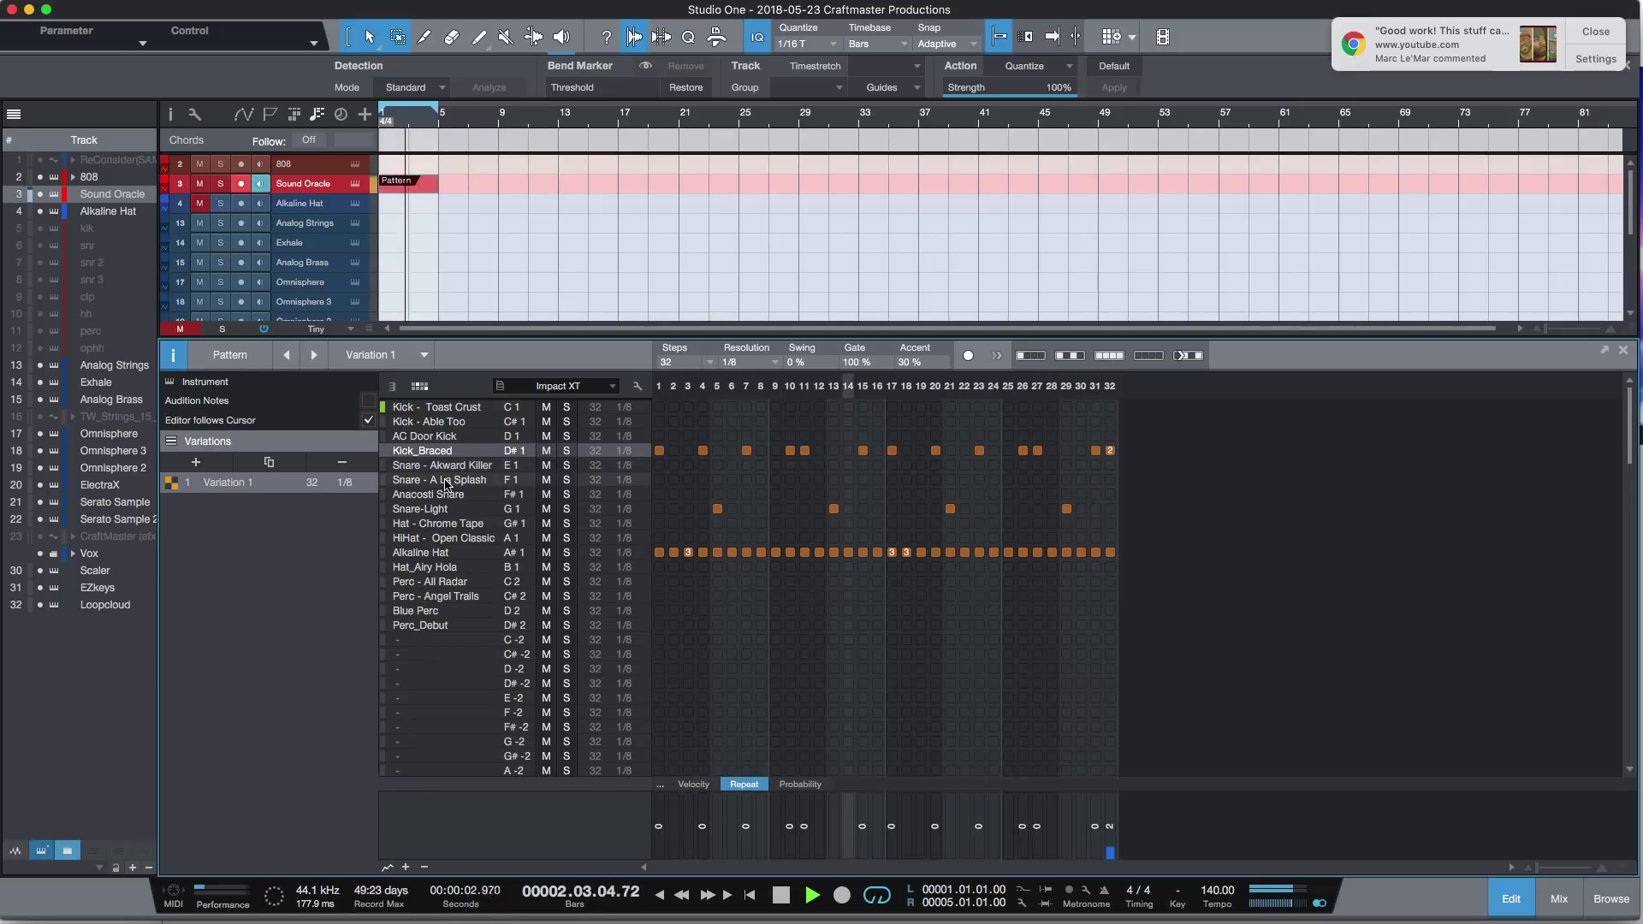
pyautogui.click(170, 382)
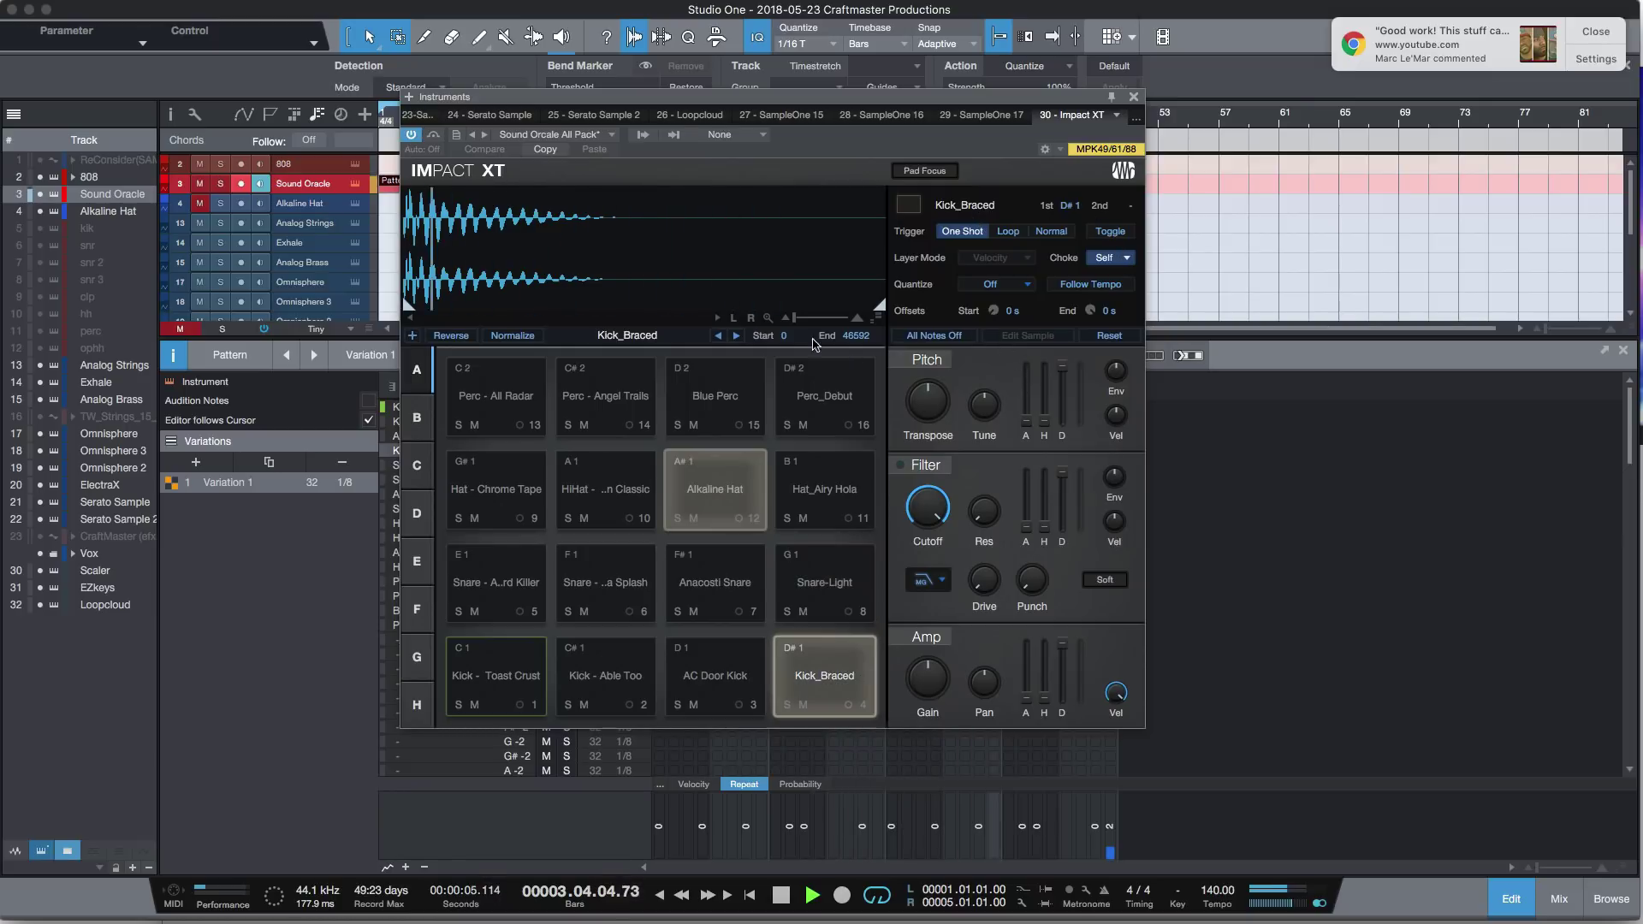
# Step through kick samples to Kick_Cuttin on the Kick_Braced pad, then close Impact XT.
pyautogui.click(737, 336)
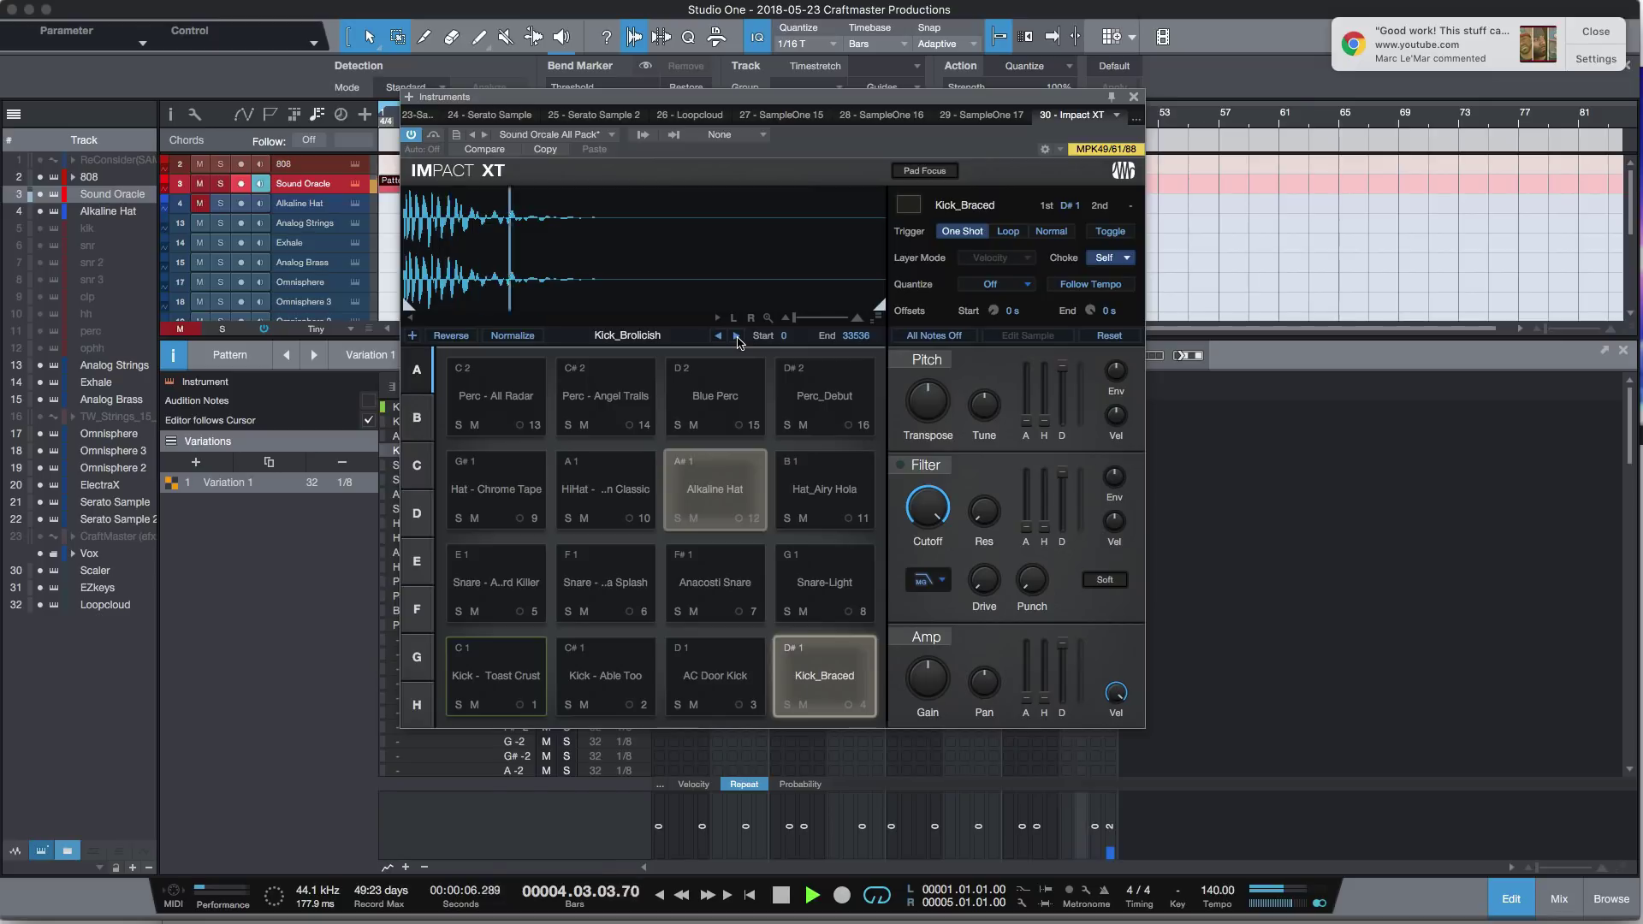
pyautogui.click(736, 336)
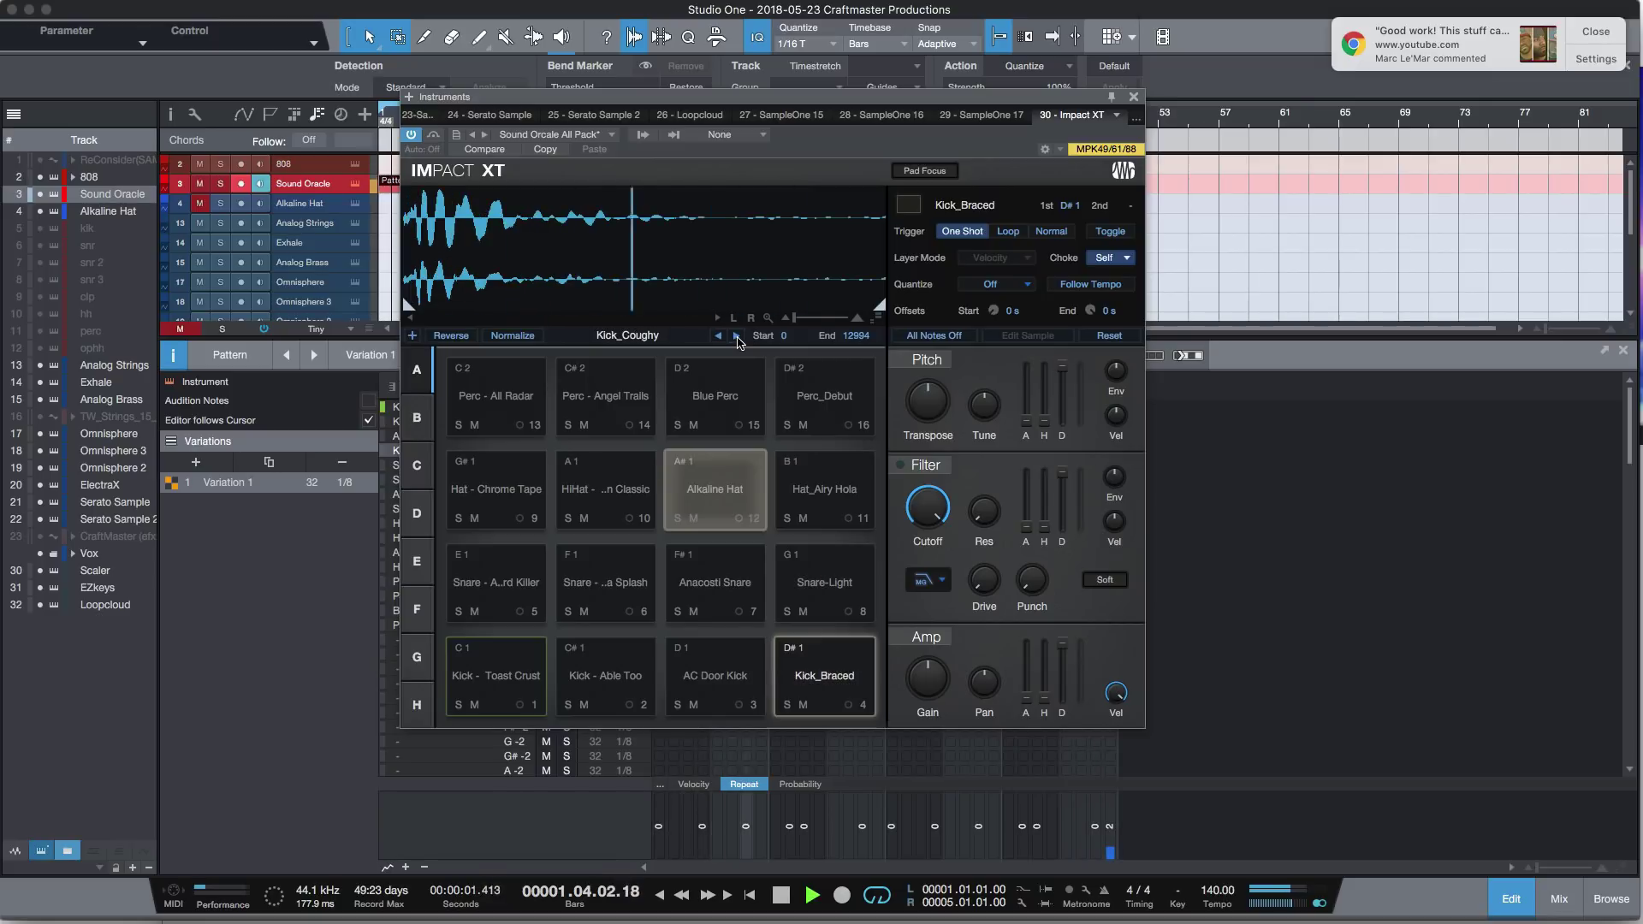
pyautogui.click(736, 336)
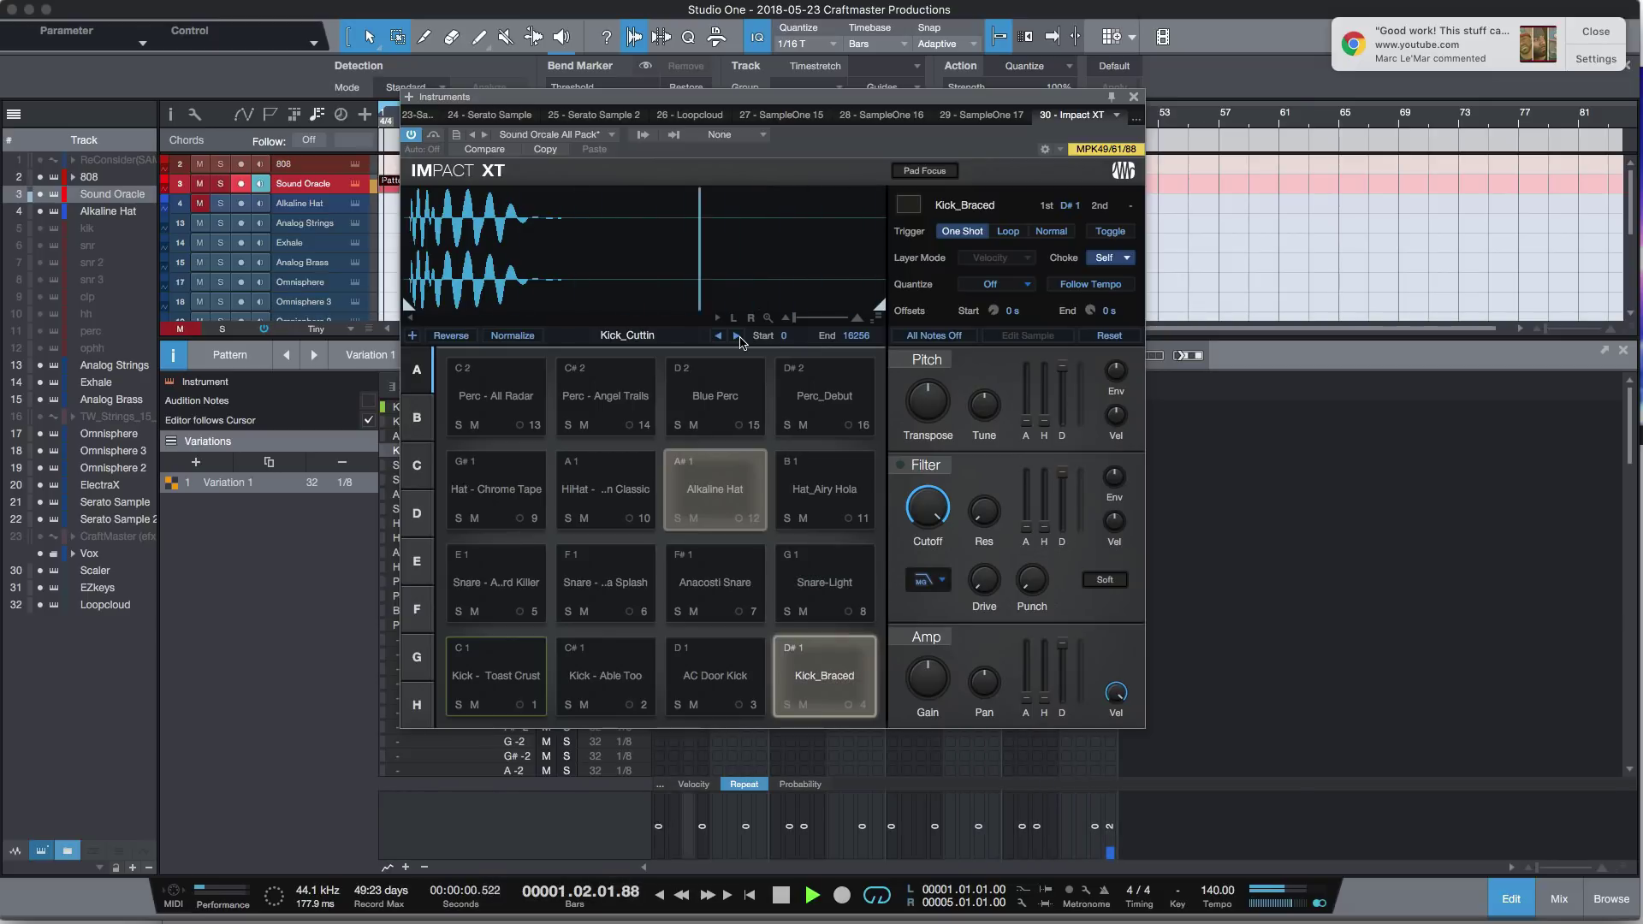
pyautogui.click(1133, 99)
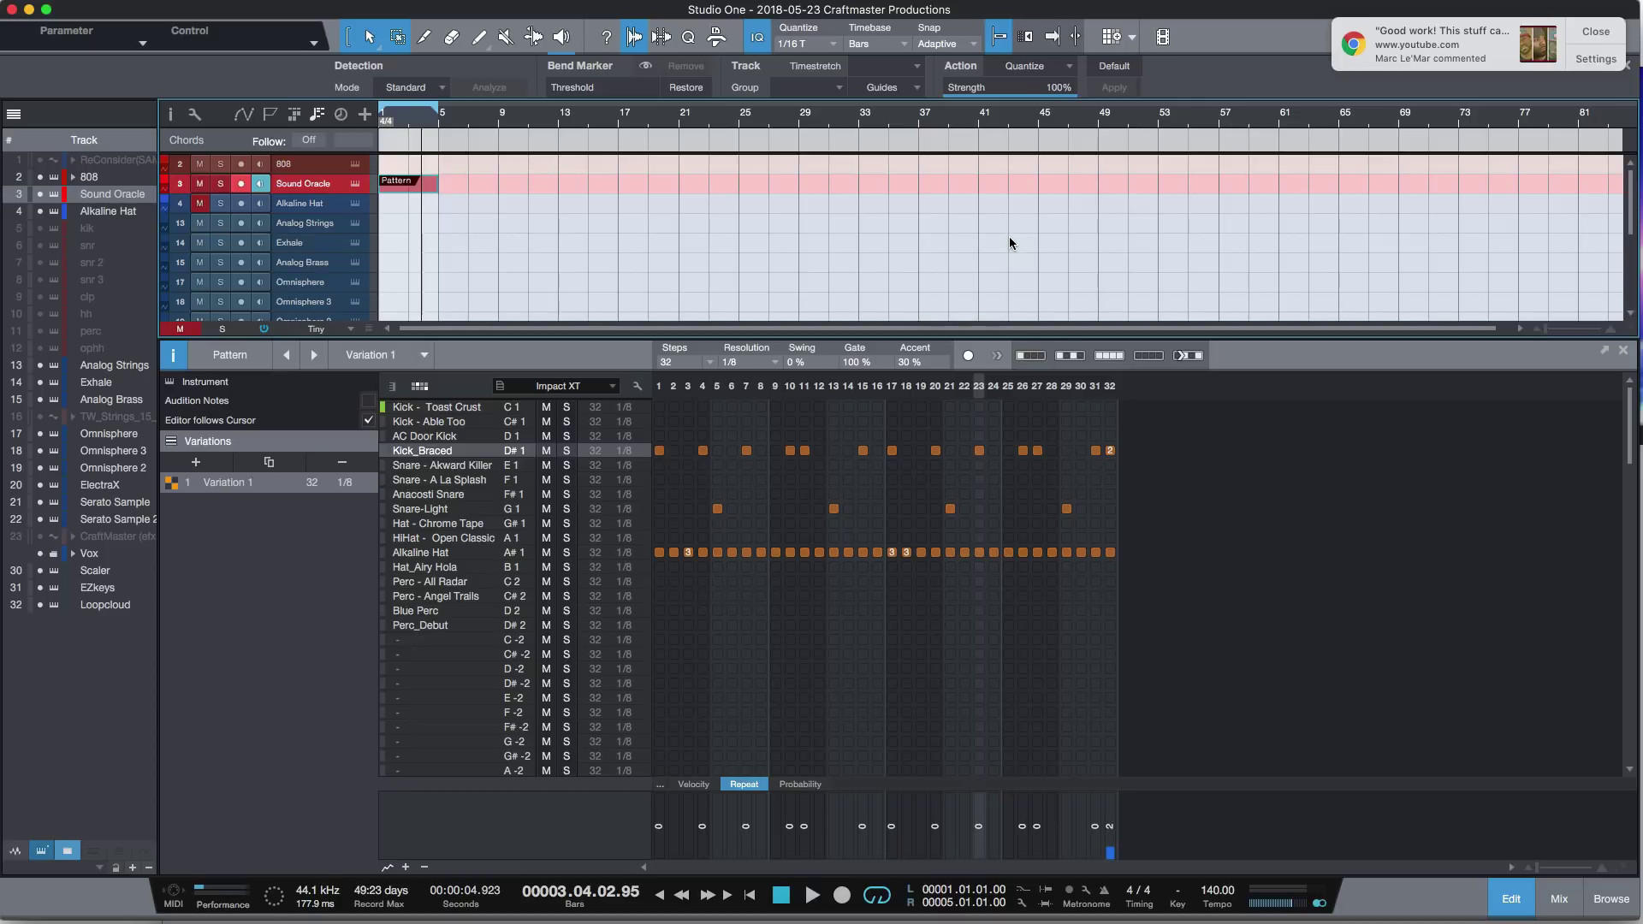
# Reopen Impact XT, browse forward through kick samples, then step back to Kick_Coughy.
pyautogui.click(356, 185)
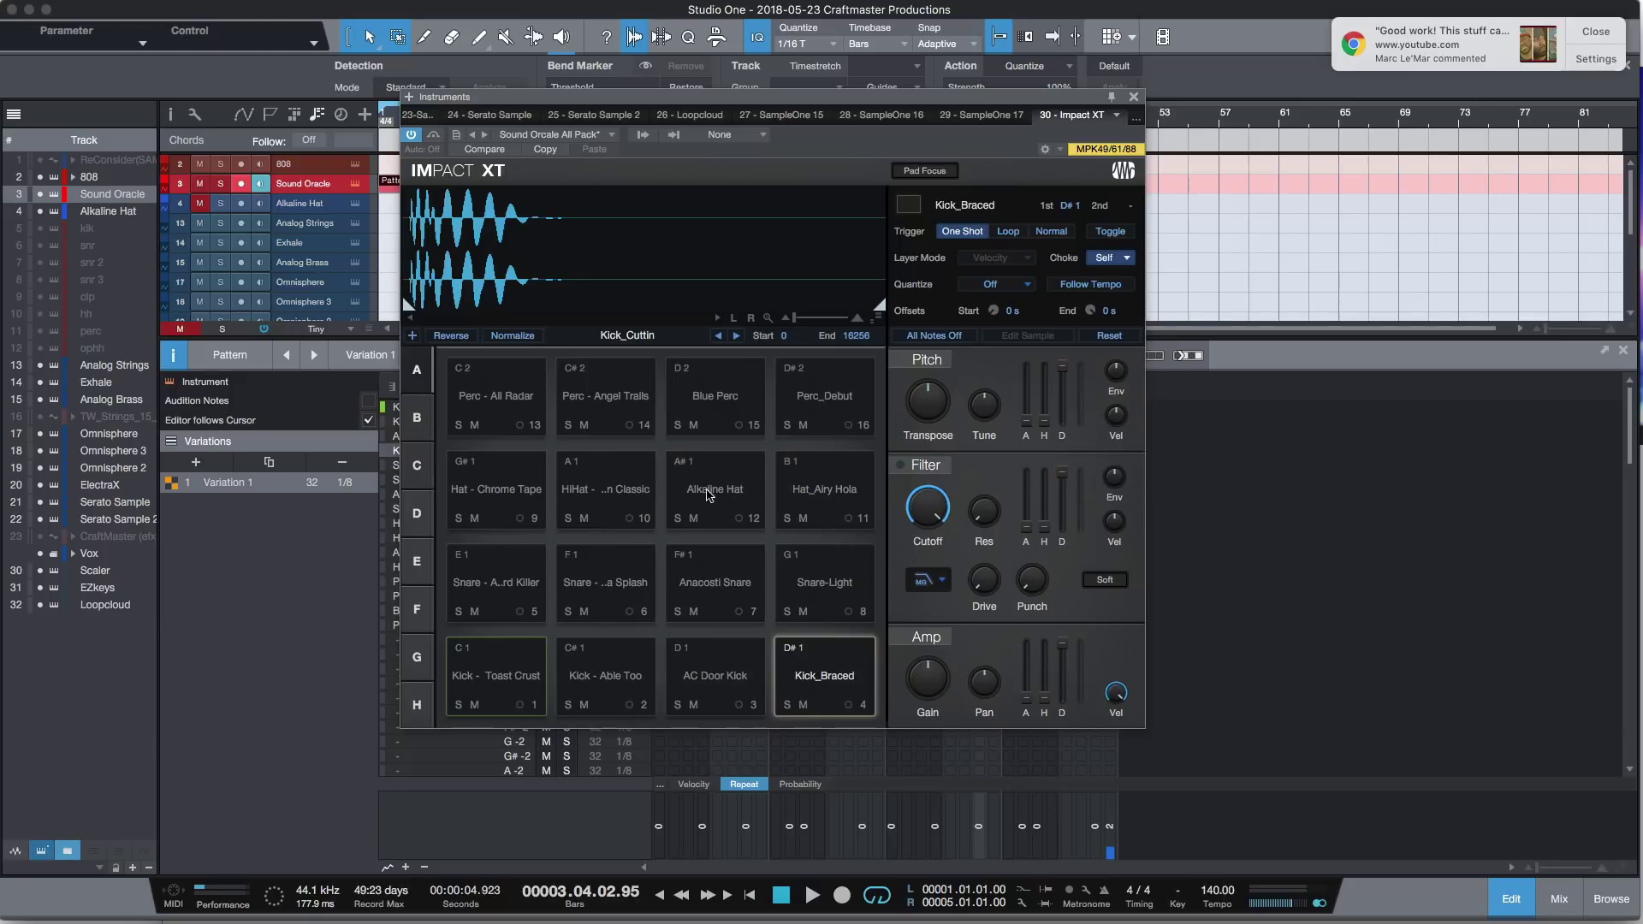
pyautogui.click(738, 339)
pyautogui.click(736, 340)
pyautogui.click(733, 341)
pyautogui.click(734, 340)
pyautogui.click(734, 340)
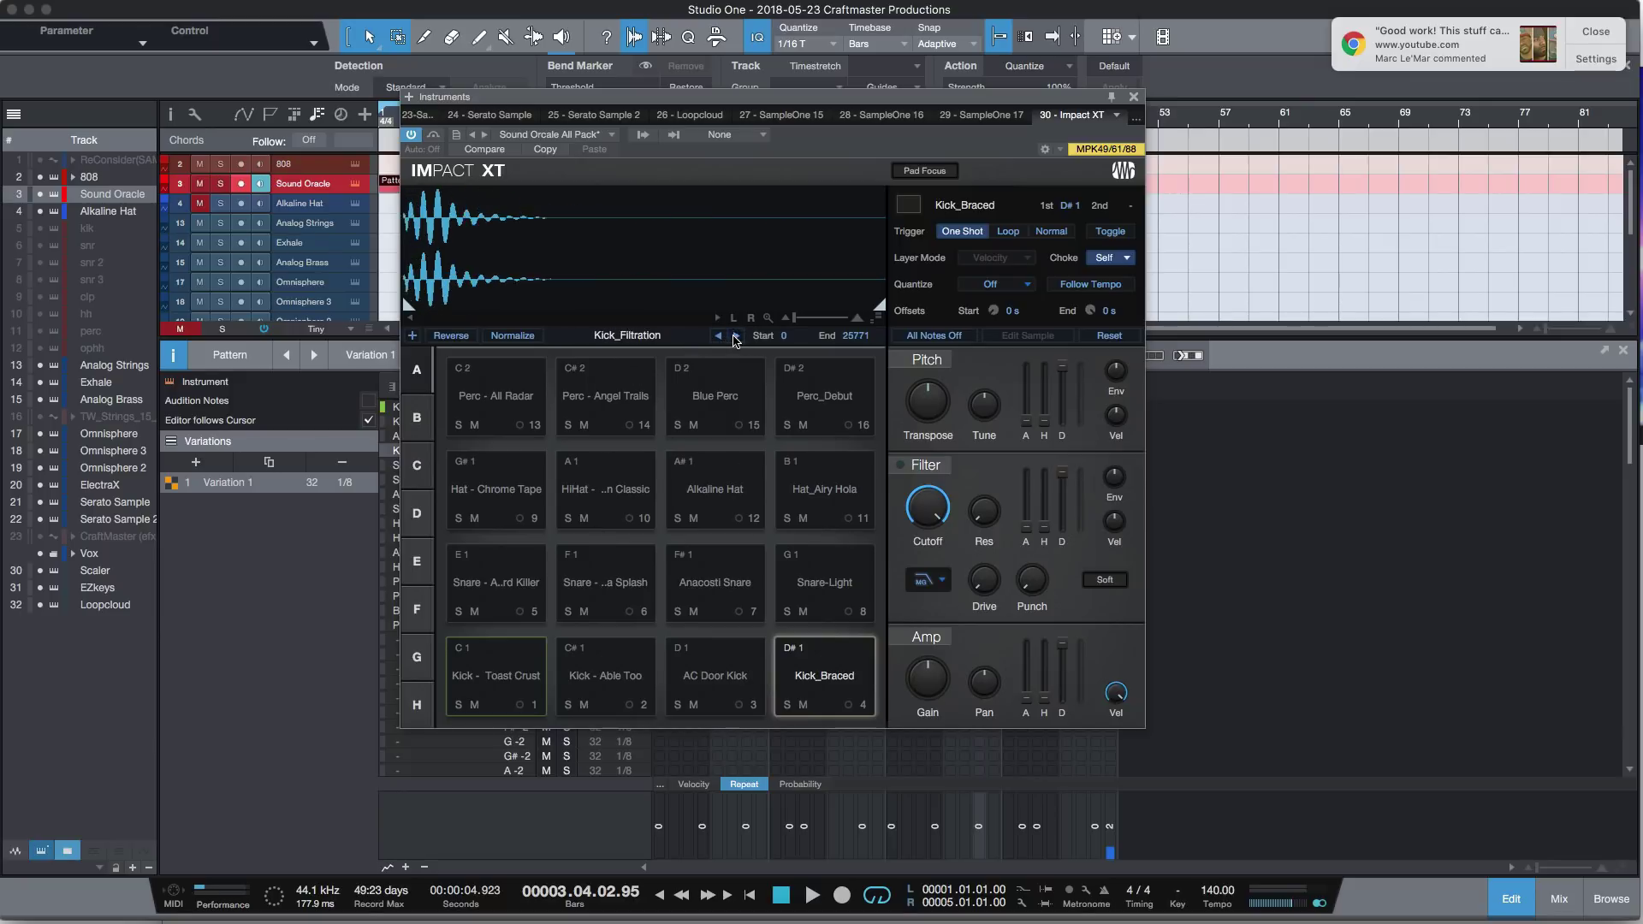
pyautogui.click(734, 340)
pyautogui.click(734, 340)
pyautogui.click(718, 335)
pyautogui.click(717, 336)
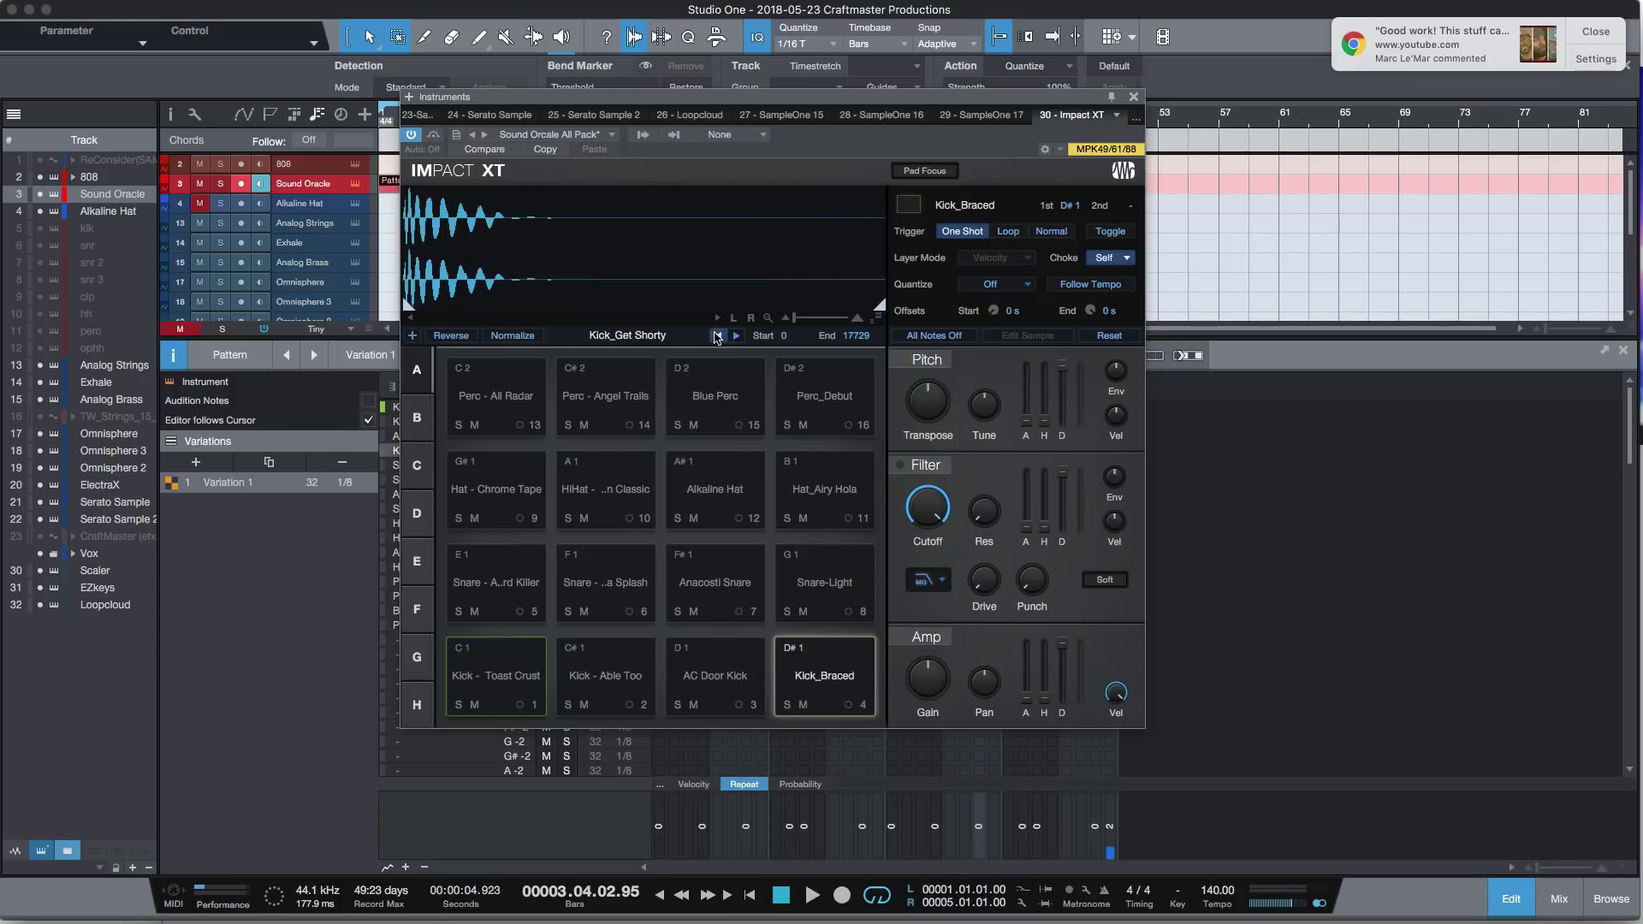
pyautogui.click(717, 336)
pyautogui.click(717, 336)
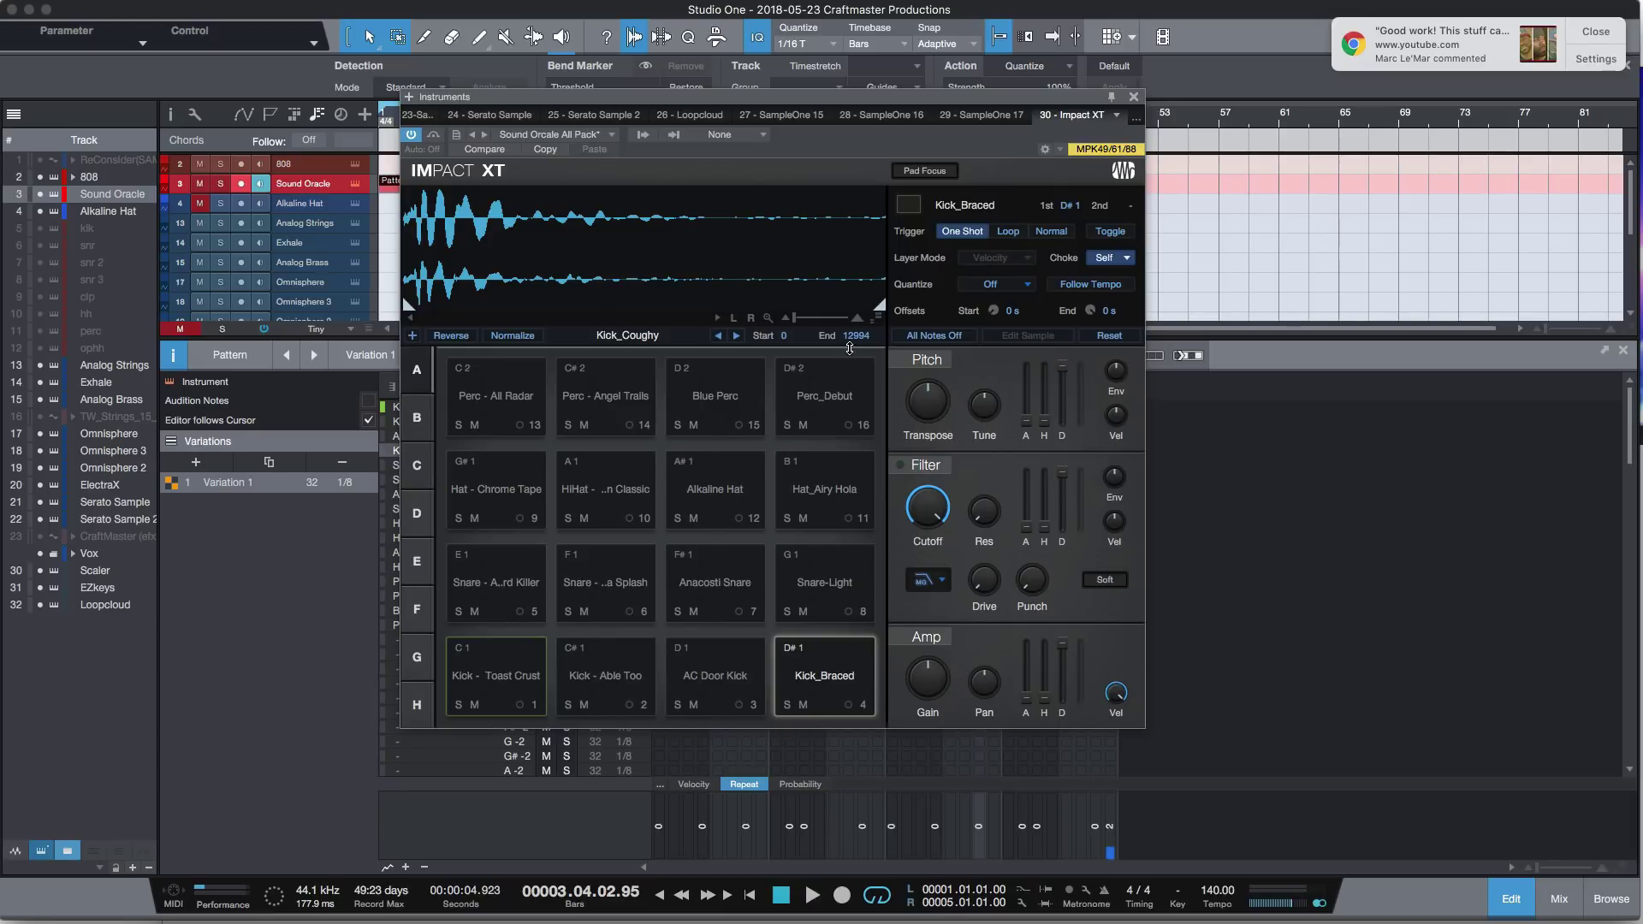
# Close the Impact XT window to return to the Sound Oracle step editor.
pyautogui.click(1133, 97)
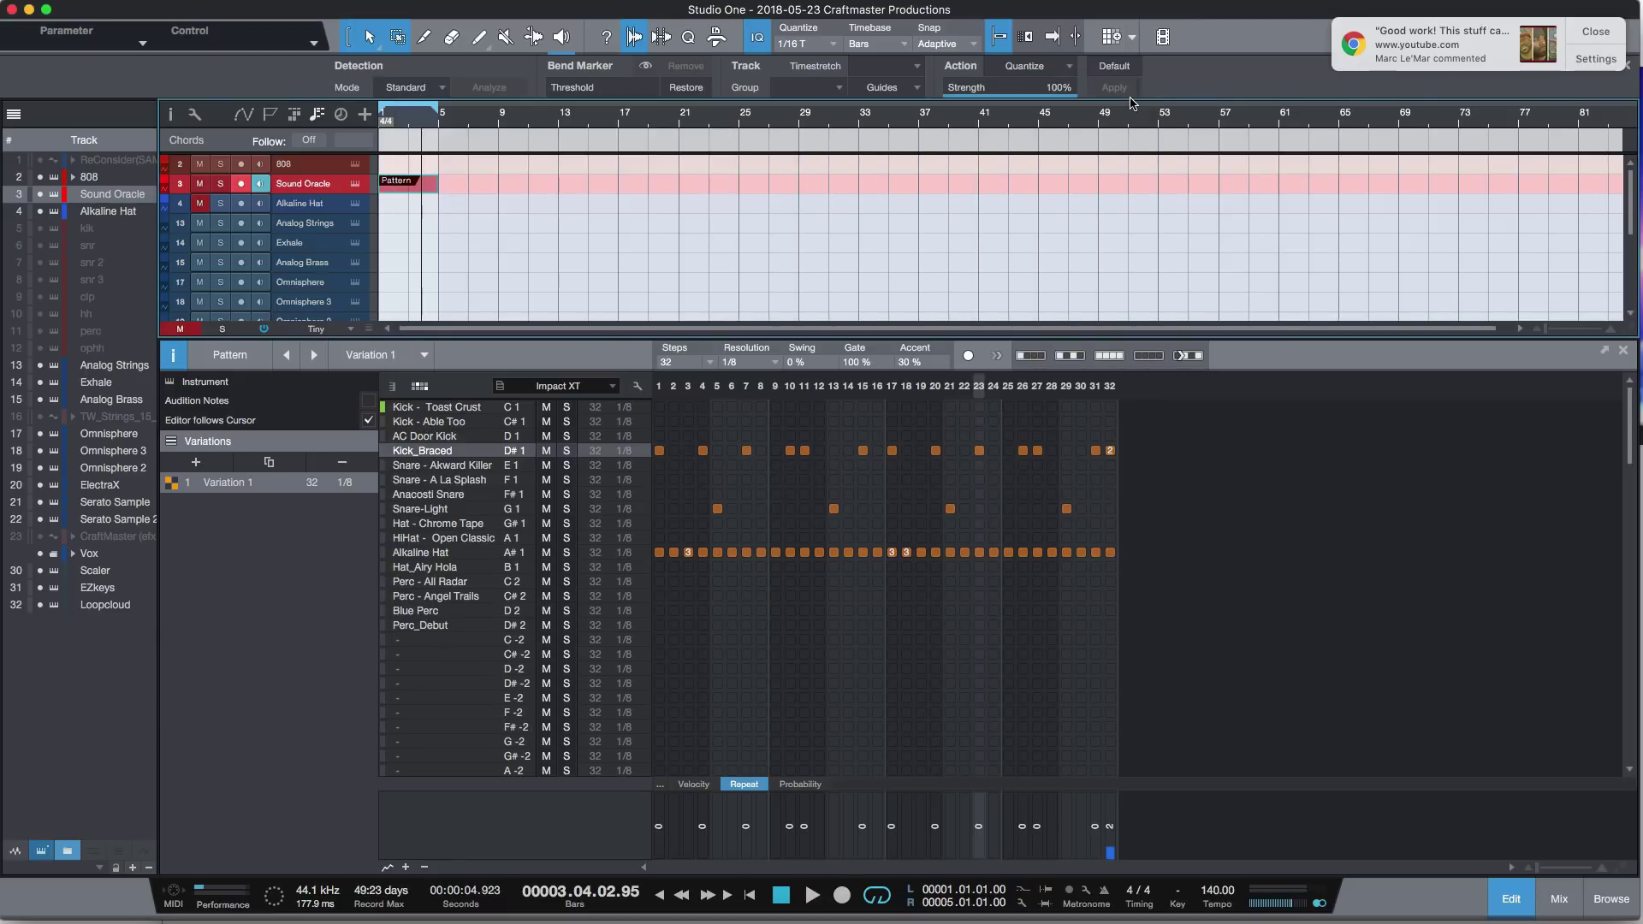